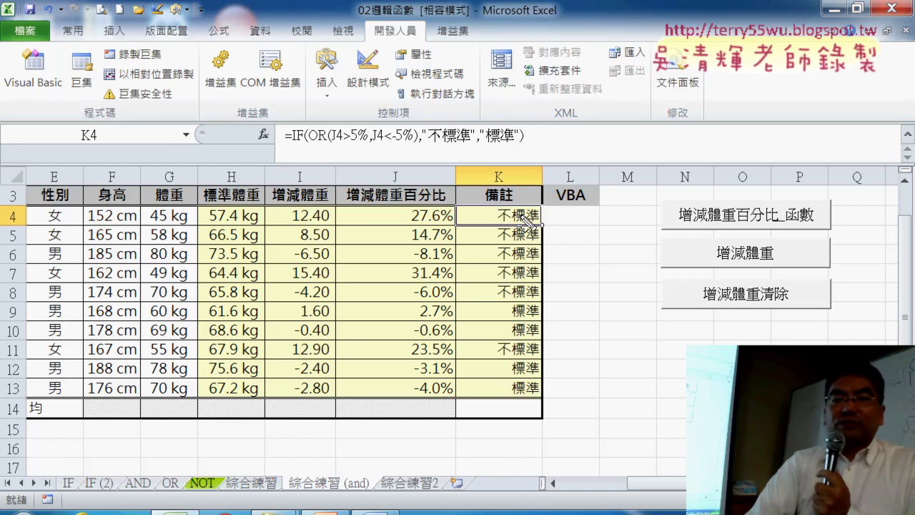
Mark up column J's weight-change percentages with pen annotations, then clear them.
{"action": "mouse_move", "coordinate": [300, 175]}
{"action": "left_mouse_down"}
{"action": "mouse_move", "coordinate": [355, 111]}
{"action": "mouse_move", "coordinate": [383, 107]}
{"action": "left_mouse_up"}
{"action": "mouse_move", "coordinate": [325, 301]}
{"action": "left_mouse_down"}
{"action": "mouse_move", "coordinate": [368, 411]}
{"action": "mouse_move", "coordinate": [386, 399]}
{"action": "left_mouse_up"}
{"action": "left_click_drag", "start_coordinate": [369, 282], "coordinate": [361, 283]}
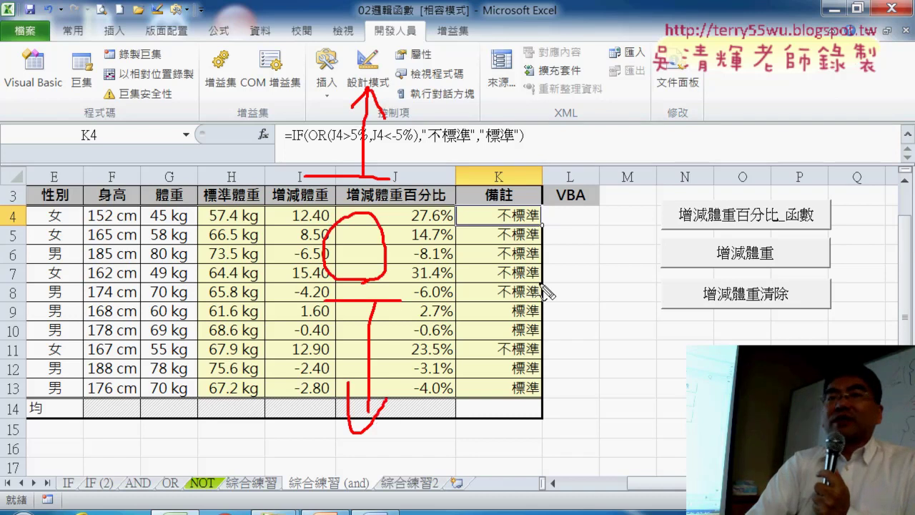
{"action": "left_click_drag", "start_coordinate": [315, 178], "coordinate": [444, 179]}
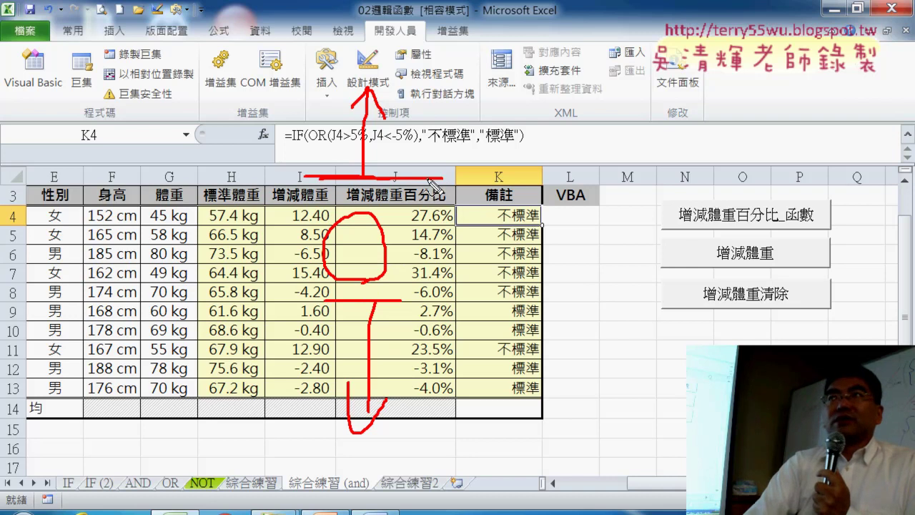
{"action": "mouse_move", "coordinate": [407, 180]}
{"action": "left_mouse_down"}
{"action": "mouse_move", "coordinate": [405, 280]}
{"action": "mouse_move", "coordinate": [428, 259]}
{"action": "left_mouse_up"}
{"action": "left_click_drag", "start_coordinate": [429, 295], "coordinate": [358, 295]}
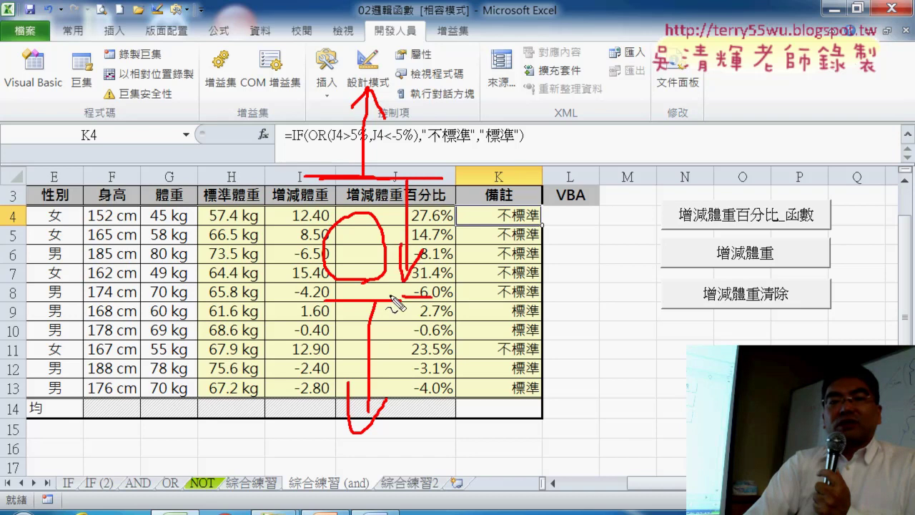
{"action": "left_click_drag", "start_coordinate": [384, 249], "coordinate": [399, 224]}
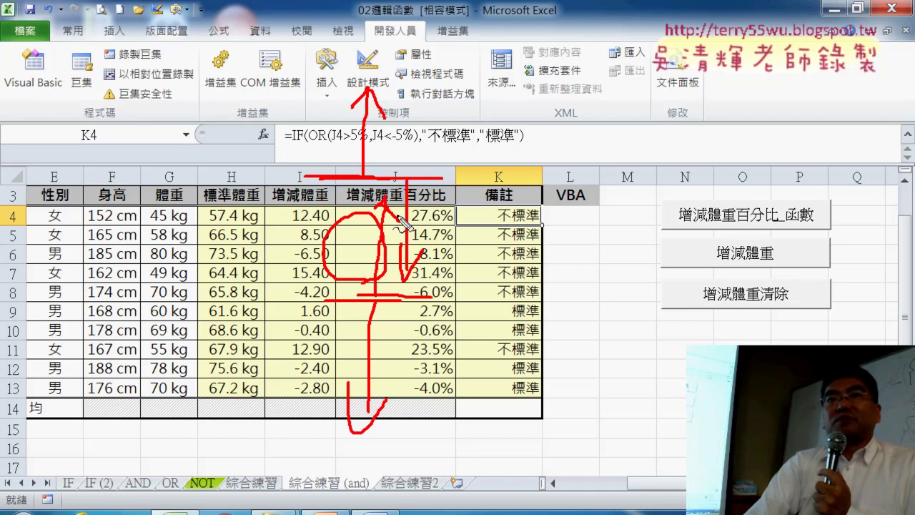
{"action": "key", "text": "Escape"}
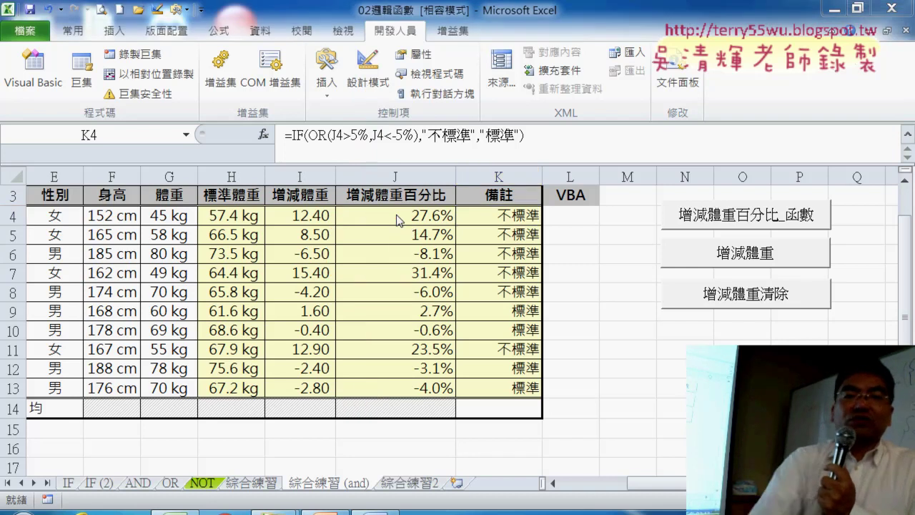
Change K4's logical test from OR to AND(J4<=5%, J4>=-5%) in Function Arguments.
{"action": "left_click", "coordinate": [527, 217]}
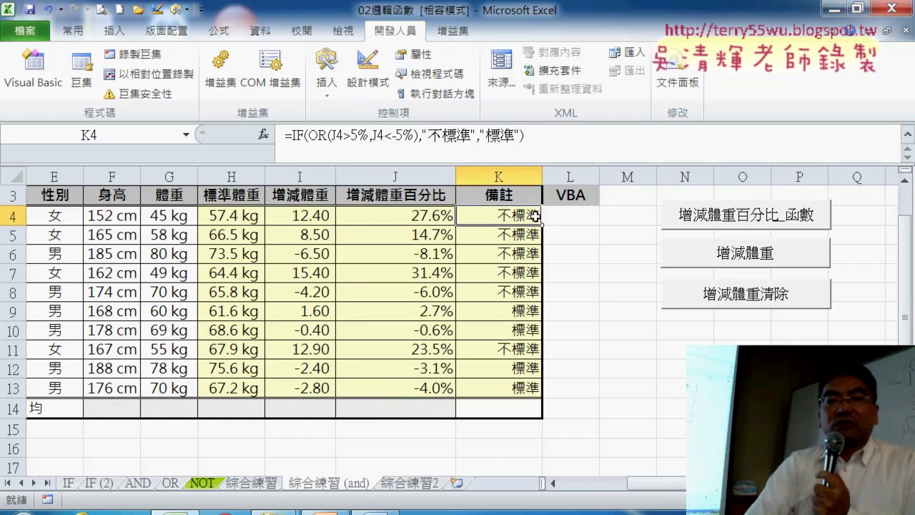
{"action": "left_click", "coordinate": [294, 137]}
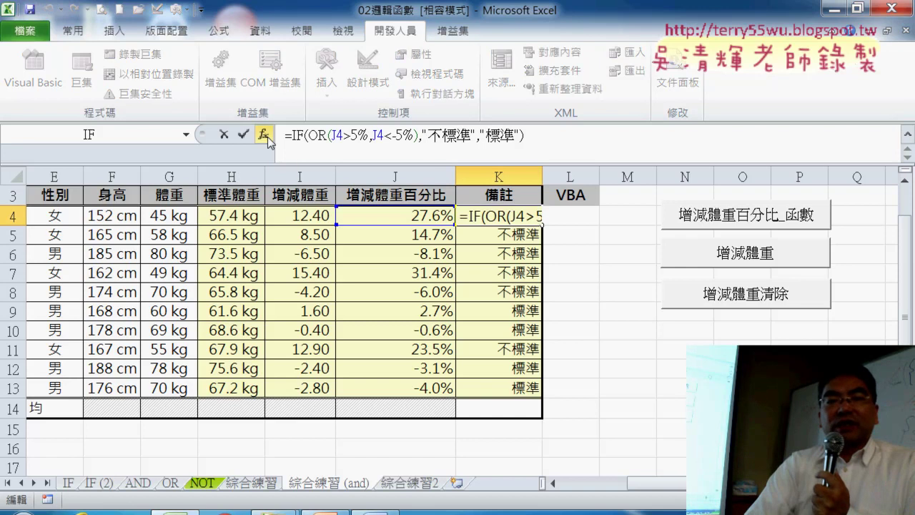
{"action": "left_click", "coordinate": [264, 135]}
{"action": "left_click", "coordinate": [397, 288]}
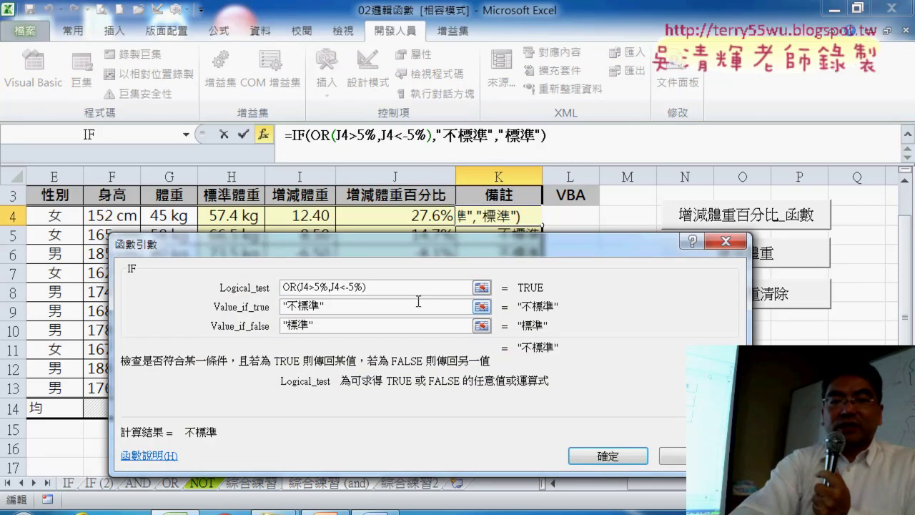
{"action": "key", "text": "Delete"}
{"action": "key", "text": "Delete"}
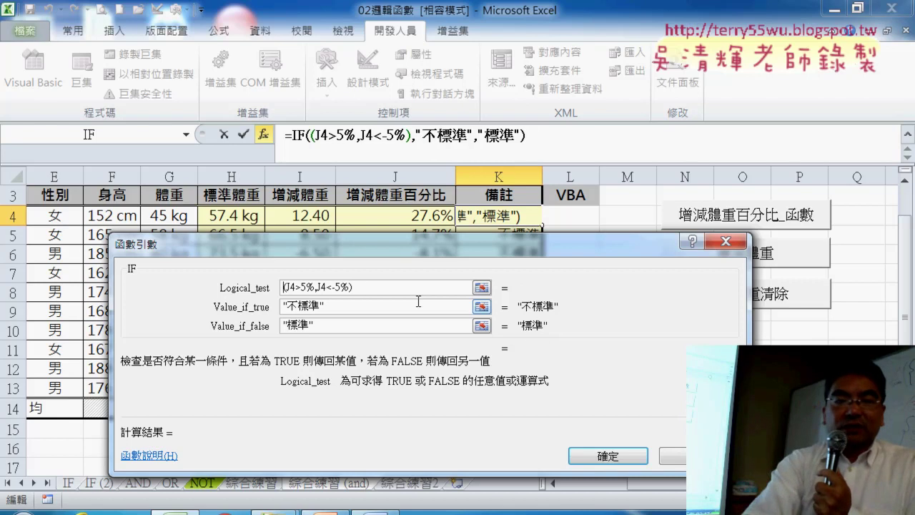
{"action": "type", "text": "ㄋㄚ"}
{"action": "type", "text": "ㄉ"}
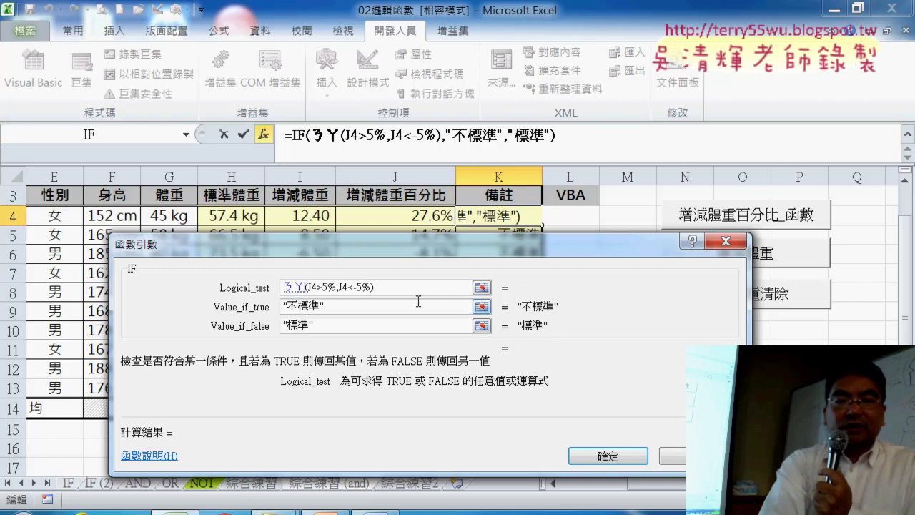
{"action": "type", "text": "a"}
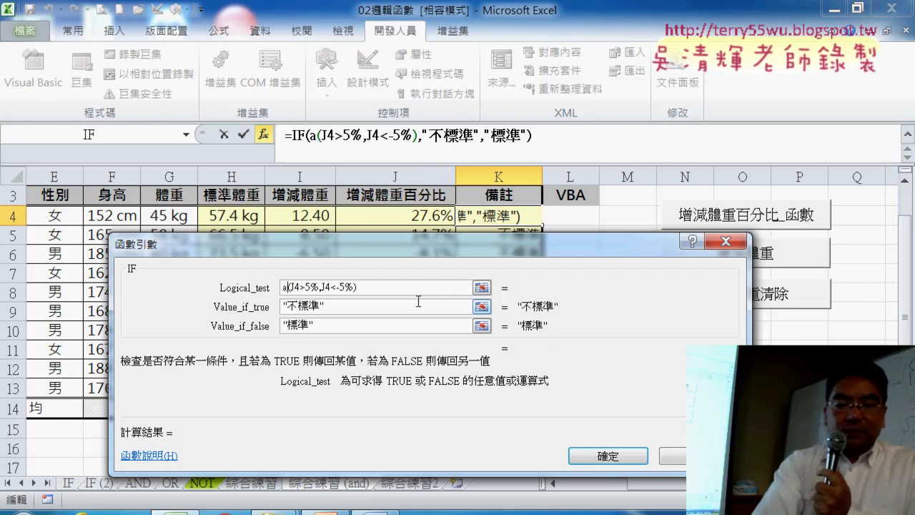
{"action": "type", "text": "nd"}
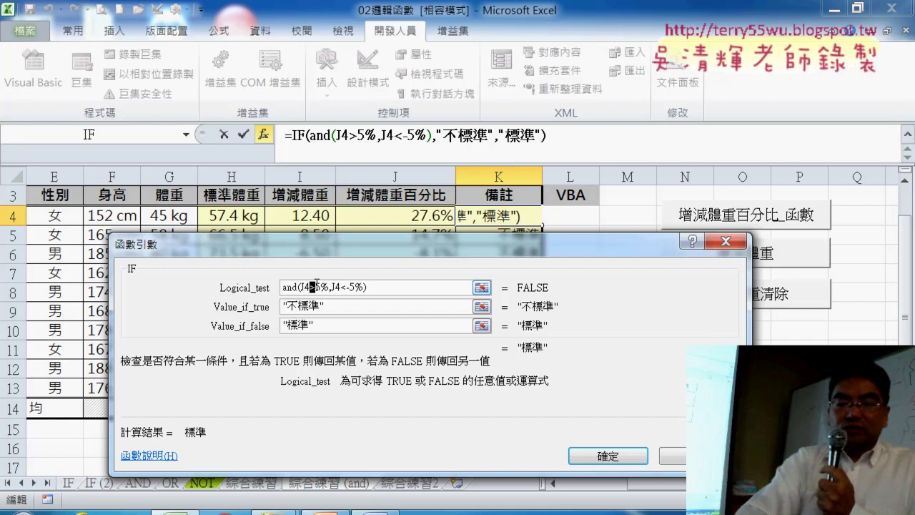
{"action": "type", "text": "="}
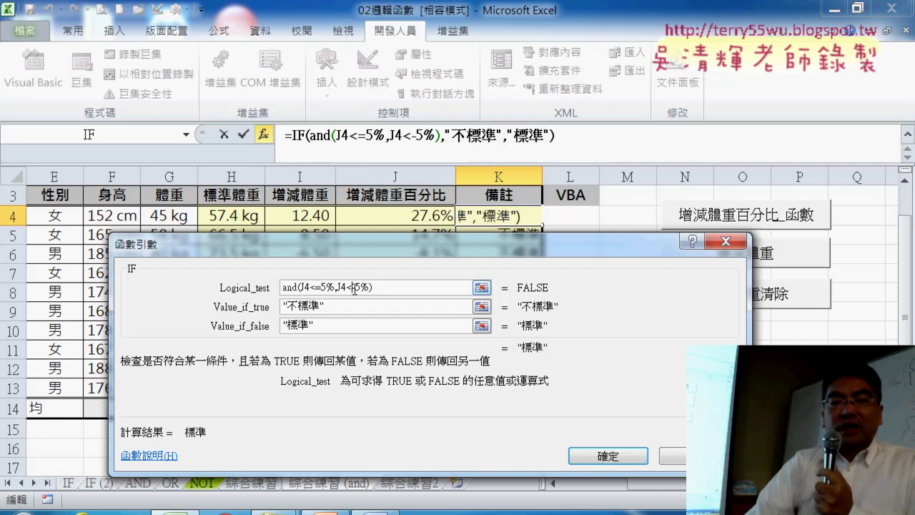
{"action": "key", "text": "BackSpace"}
{"action": "type", "text": ">"}
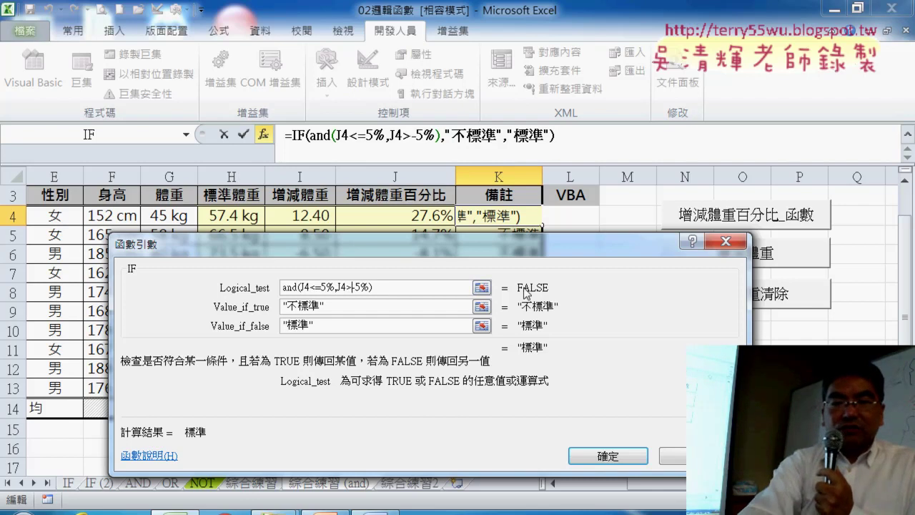
{"action": "type", "text": "="}
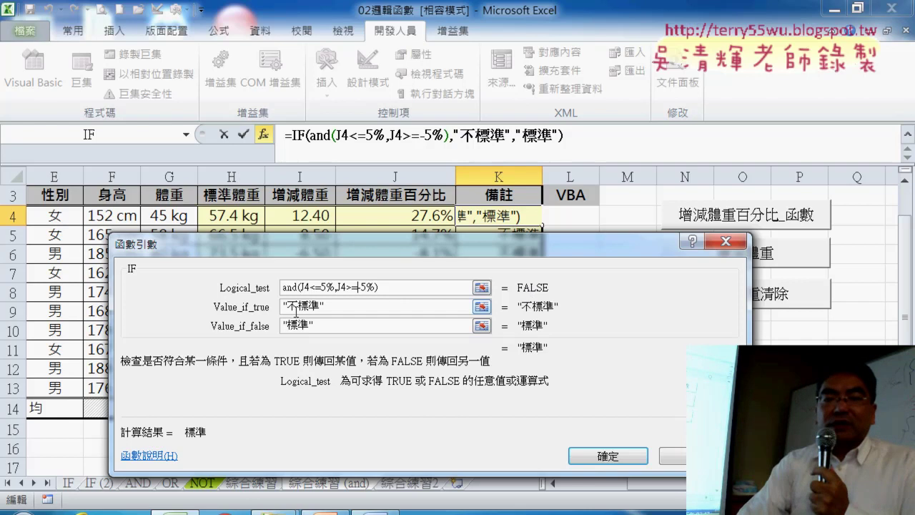
Swap the results so true returns 標準 and false returns 不標準, and confirm.
{"action": "left_click", "coordinate": [294, 306]}
{"action": "right_click", "coordinate": [292, 304]}
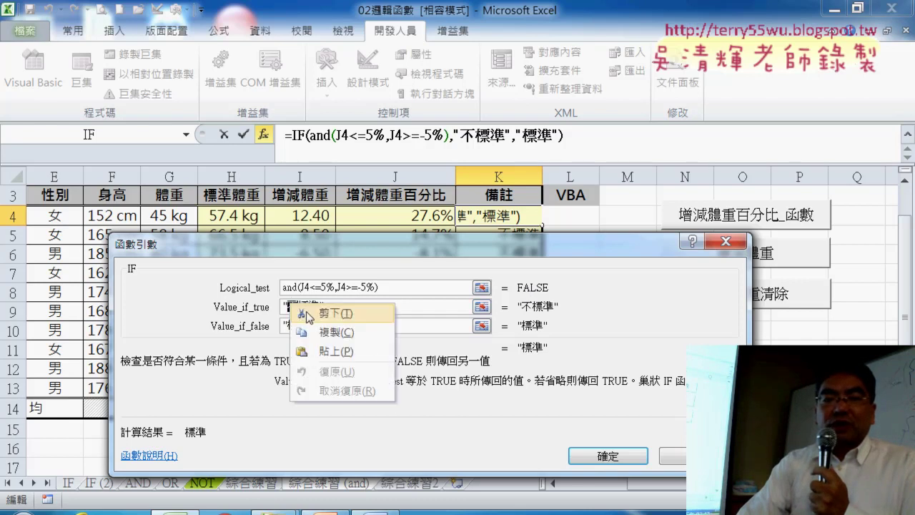
{"action": "left_click", "coordinate": [315, 313]}
{"action": "left_click", "coordinate": [293, 327]}
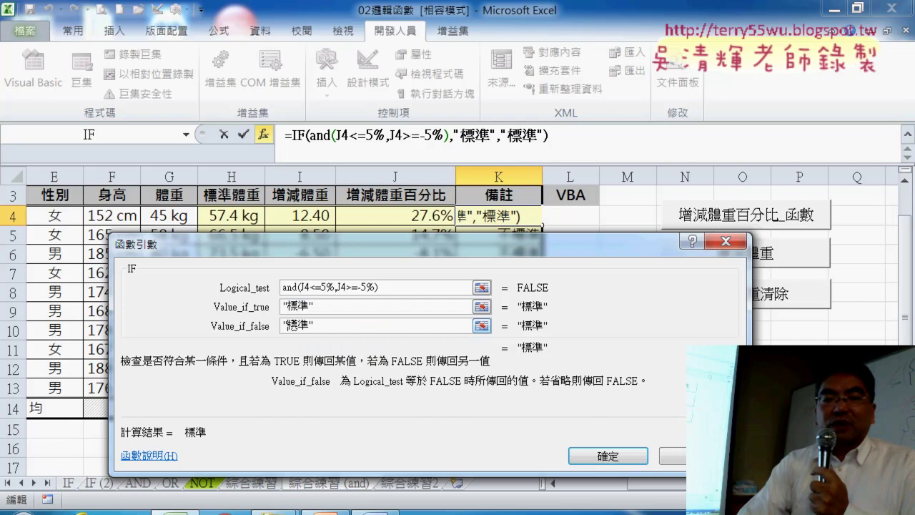
{"action": "right_click", "coordinate": [293, 327]}
{"action": "left_click", "coordinate": [335, 374]}
{"action": "left_click", "coordinate": [608, 456]}
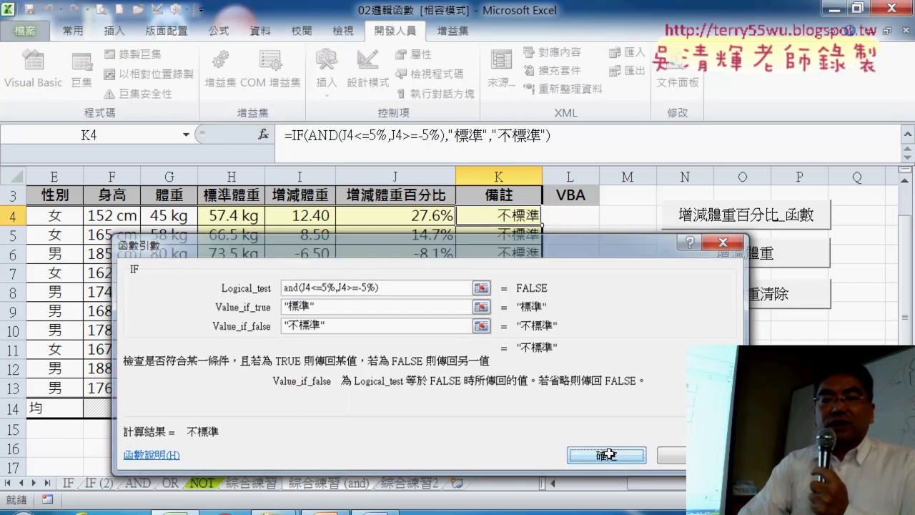
Fill K4's AND formula down to K13, marking the 2.7%, -0.6%, -3.1% and -4.0% rows 標準.
{"action": "left_click_drag", "start_coordinate": [542, 226], "coordinate": [530, 402]}
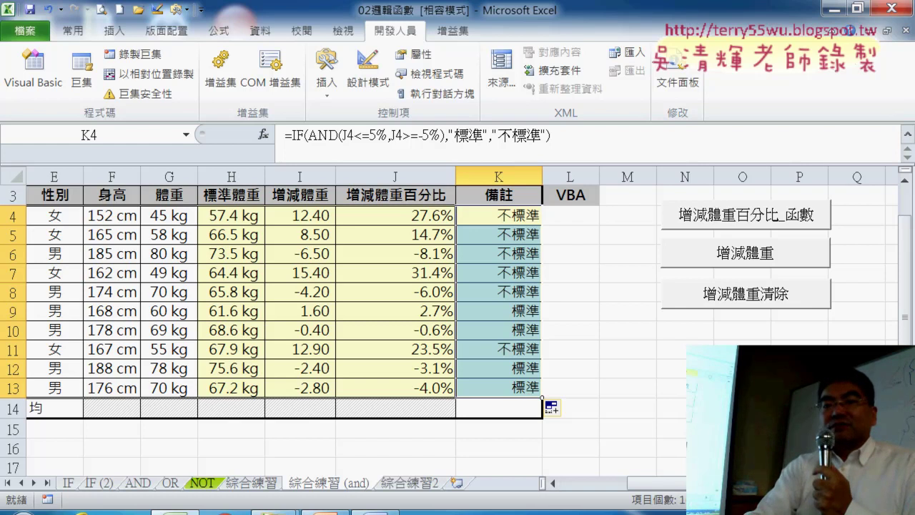
{"action": "left_click", "coordinate": [800, 369]}
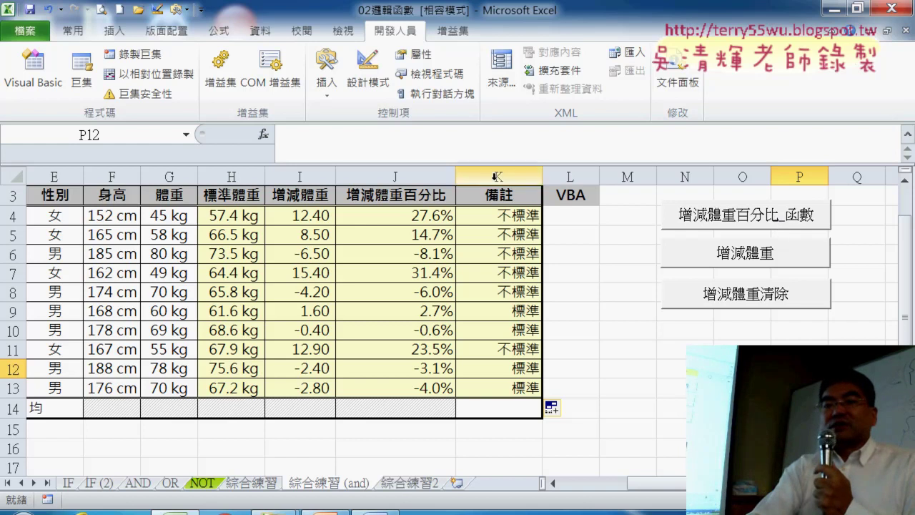
Run the 增減體重百分比_函數 macro and inspect the IF/OR formula generated in L4.
{"action": "left_click", "coordinate": [724, 211]}
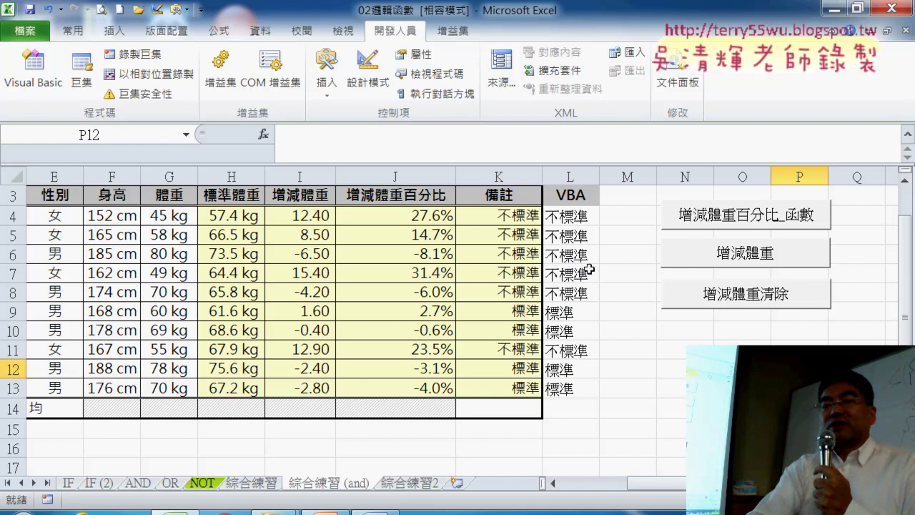
{"action": "left_click", "coordinate": [576, 170]}
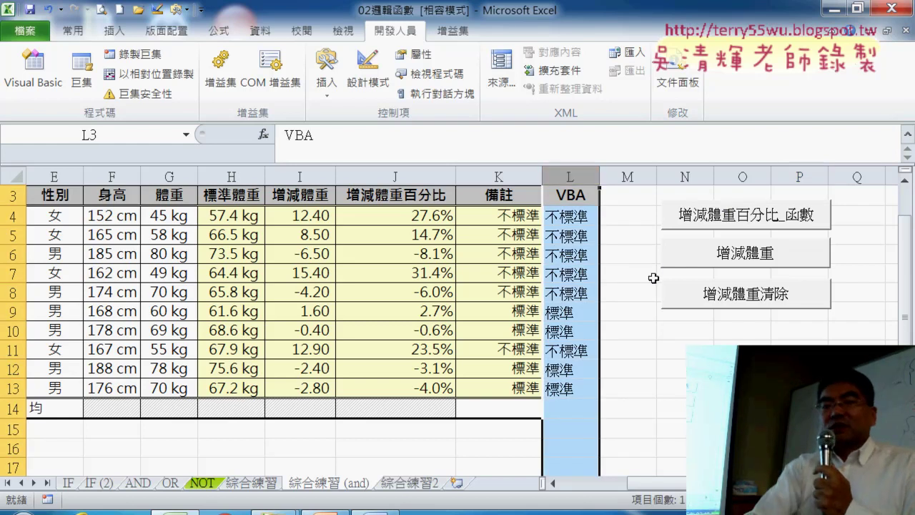
{"action": "left_click", "coordinate": [634, 238]}
{"action": "left_click", "coordinate": [578, 216]}
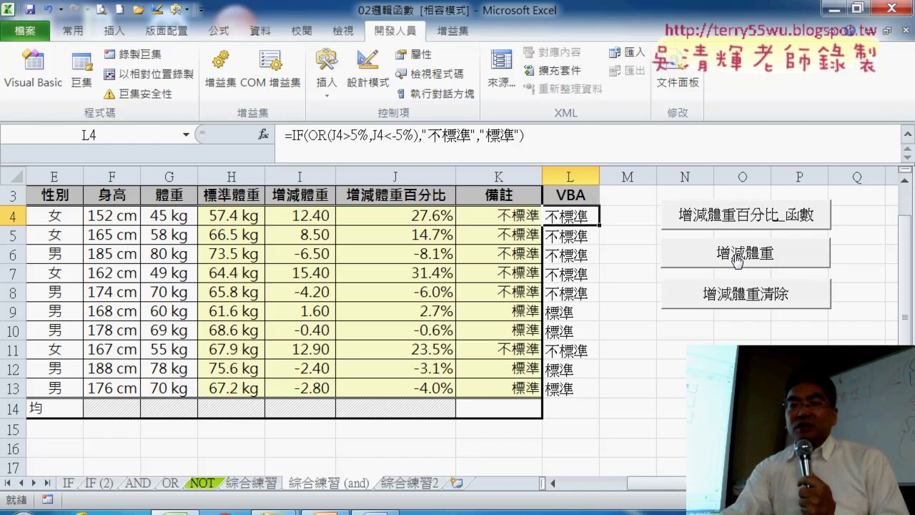
Run the 增減體重 macro, check L4's plain value, then clear L4:L13 with 增減體重清除.
{"action": "left_click", "coordinate": [737, 261]}
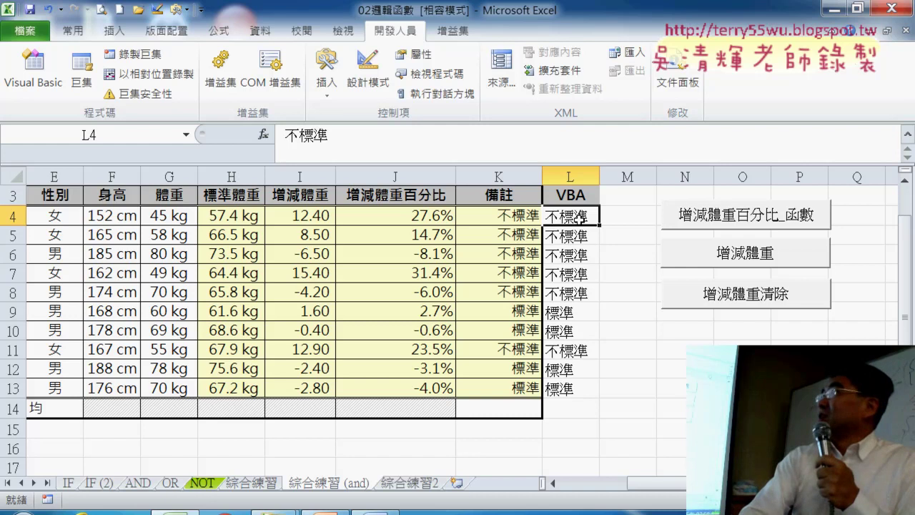
{"action": "left_click", "coordinate": [634, 209]}
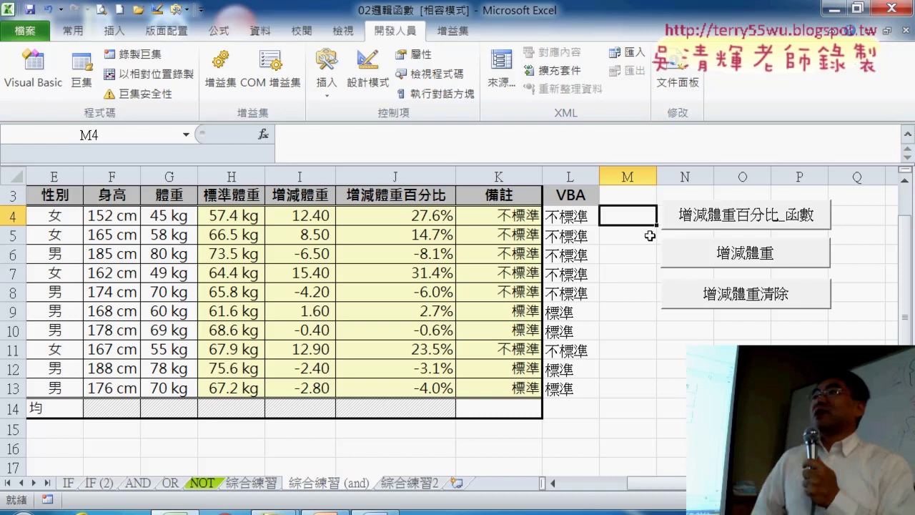
{"action": "left_click", "coordinate": [582, 214]}
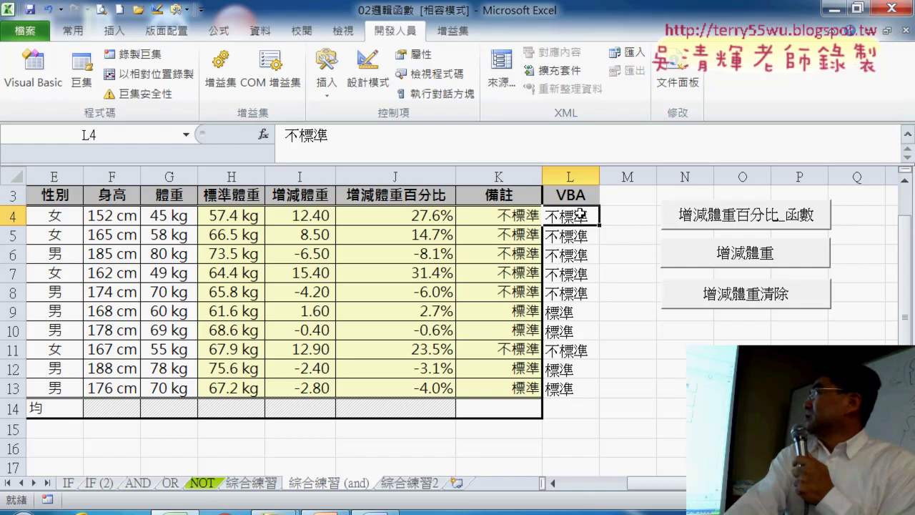
{"action": "left_click", "coordinate": [737, 294]}
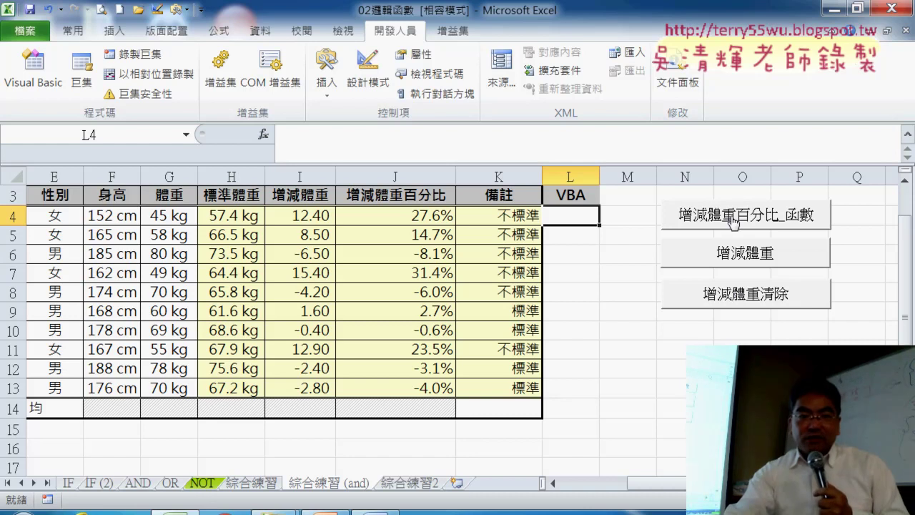
Open the VBA editor and browse Module1's code from the Project Explorer.
{"action": "left_click", "coordinate": [35, 86]}
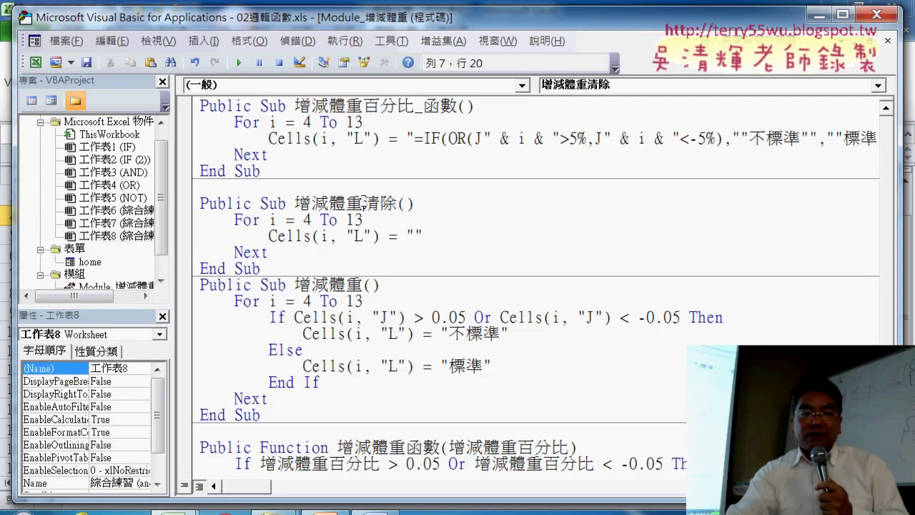
{"action": "left_click_drag", "start_coordinate": [284, 25], "coordinate": [346, 35]}
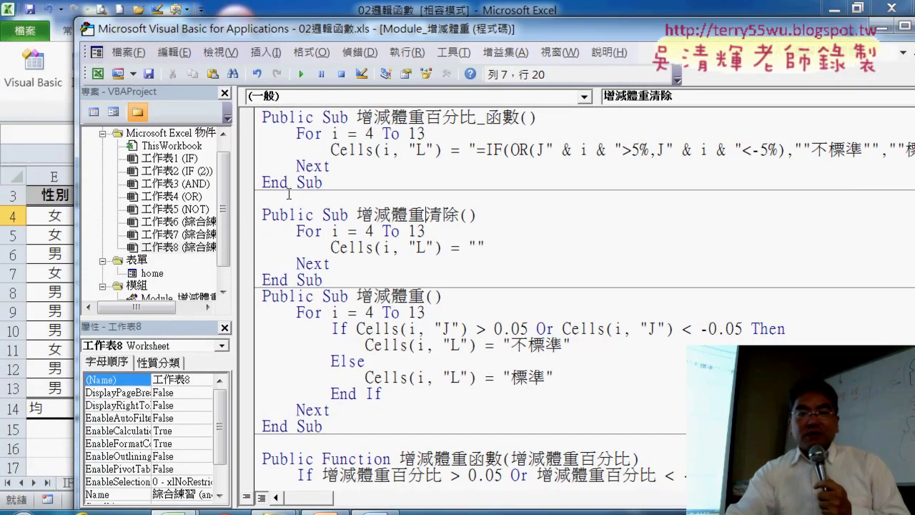
{"action": "left_click_drag", "start_coordinate": [226, 189], "coordinate": [225, 231]}
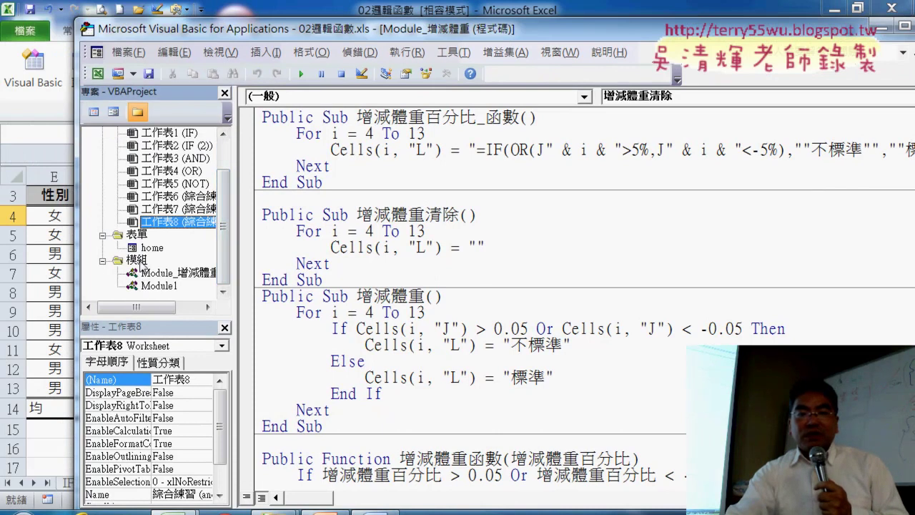
{"action": "left_click", "coordinate": [163, 273]}
{"action": "double_click", "coordinate": [159, 286]}
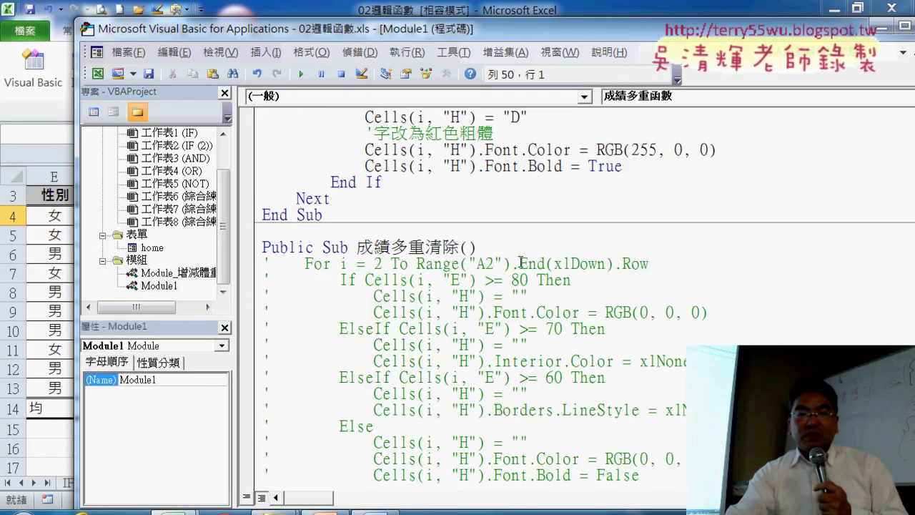
{"action": "scroll", "coordinate": [521, 263], "scroll_direction": "down", "scroll_amount": 9}
{"action": "scroll", "coordinate": [519, 258], "scroll_direction": "up", "scroll_amount": 6}
{"action": "scroll", "coordinate": [517, 258], "scroll_direction": "up", "scroll_amount": 11}
{"action": "scroll", "coordinate": [515, 255], "scroll_direction": "up", "scroll_amount": 7}
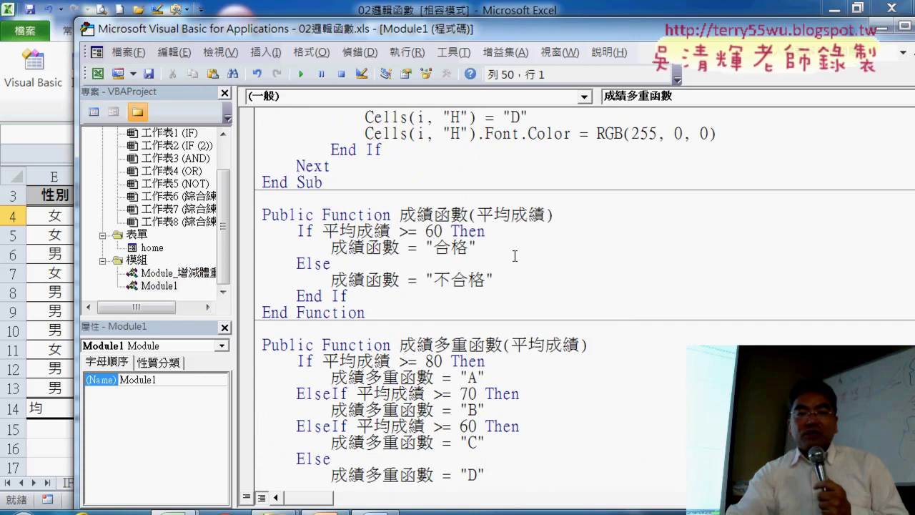
{"action": "scroll", "coordinate": [515, 255], "scroll_direction": "up", "scroll_amount": 8}
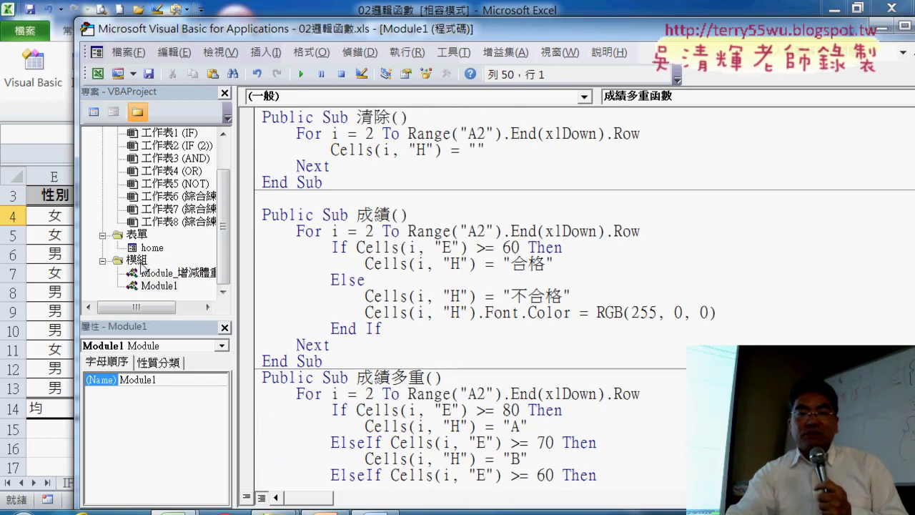
Reopen Module_增減體重, highlight its (Name) property, then move and narrow the editor window.
{"action": "right_click", "coordinate": [140, 264]}
{"action": "mouse_move", "coordinate": [188, 334]}
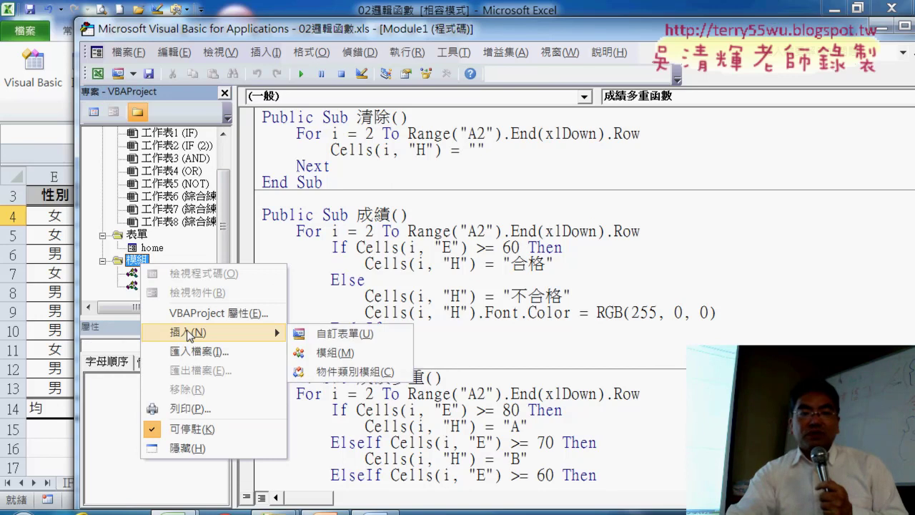
{"action": "left_click", "coordinate": [229, 229]}
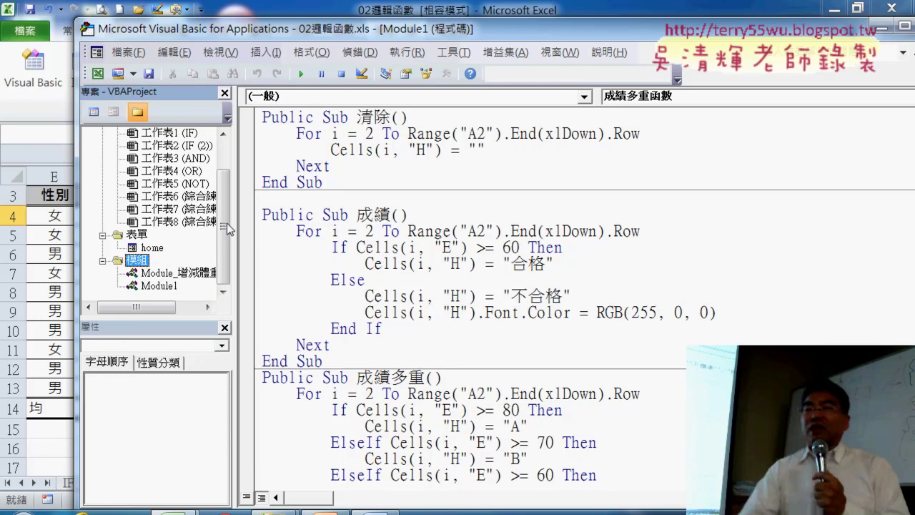
{"action": "double_click", "coordinate": [172, 273]}
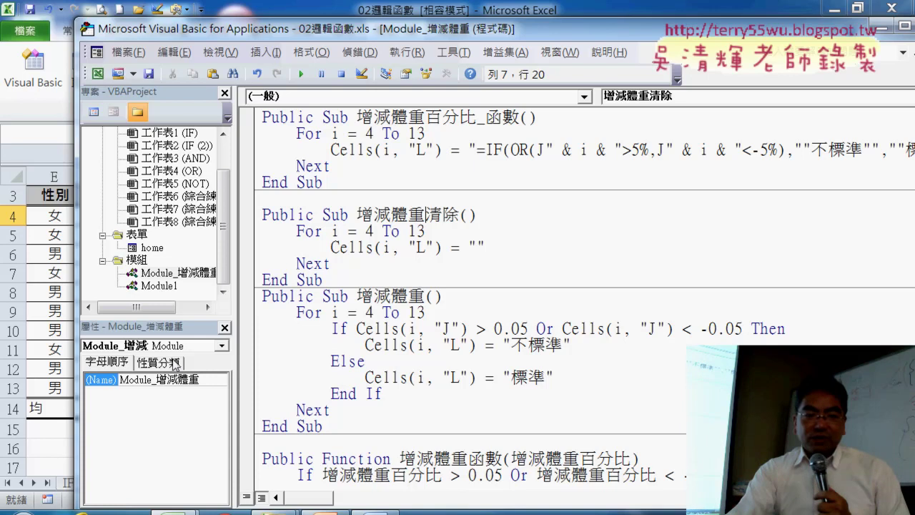
{"action": "left_click", "coordinate": [169, 275]}
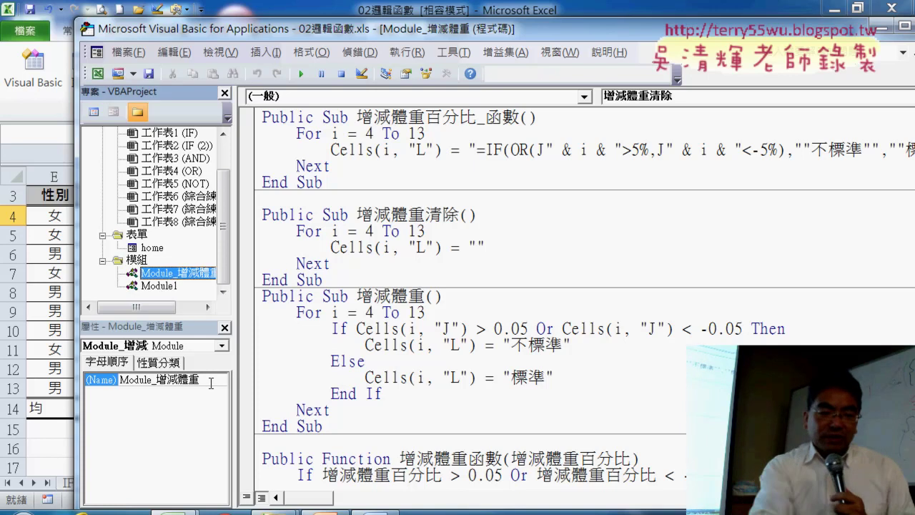
{"action": "left_click_drag", "start_coordinate": [211, 381], "coordinate": [160, 369]}
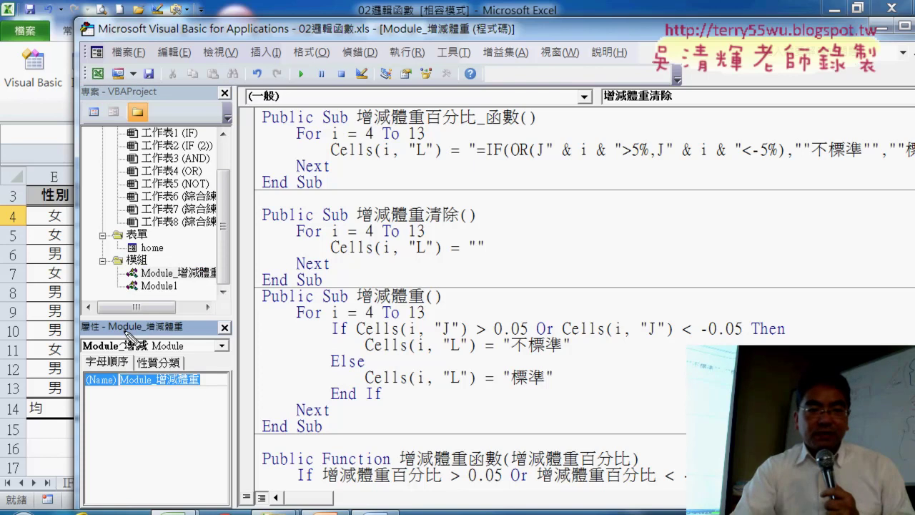
{"action": "left_click_drag", "start_coordinate": [203, 392], "coordinate": [202, 391]}
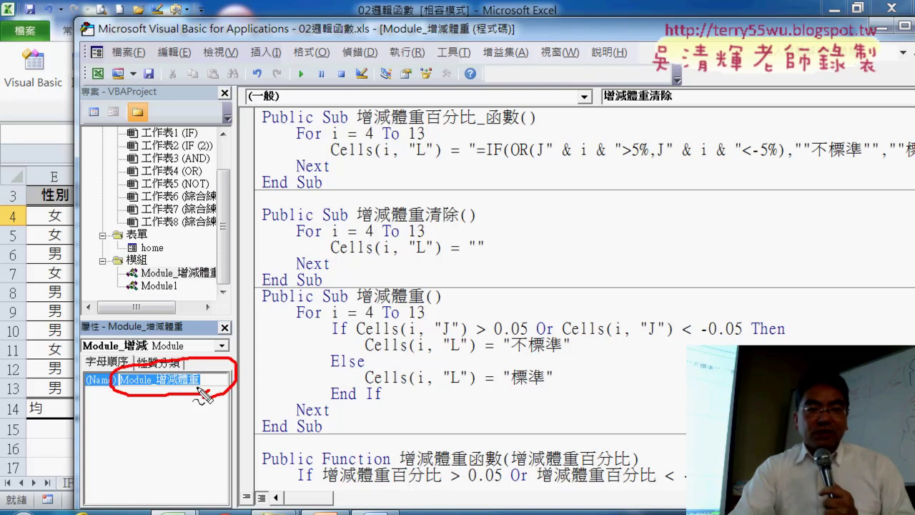
{"action": "mouse_move", "coordinate": [133, 263]}
{"action": "left_mouse_down"}
{"action": "mouse_move", "coordinate": [107, 352]}
{"action": "mouse_move", "coordinate": [118, 378]}
{"action": "mouse_move", "coordinate": [89, 387]}
{"action": "left_mouse_up"}
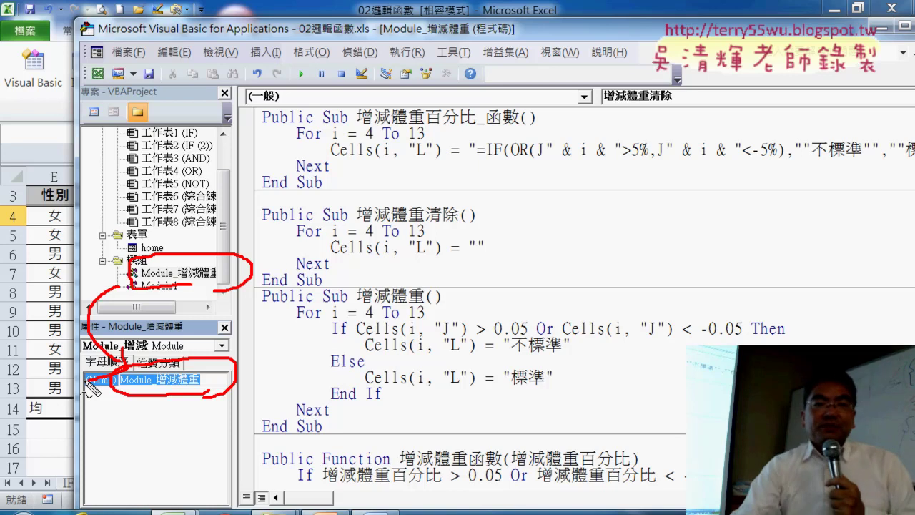
{"action": "key", "text": "Escape"}
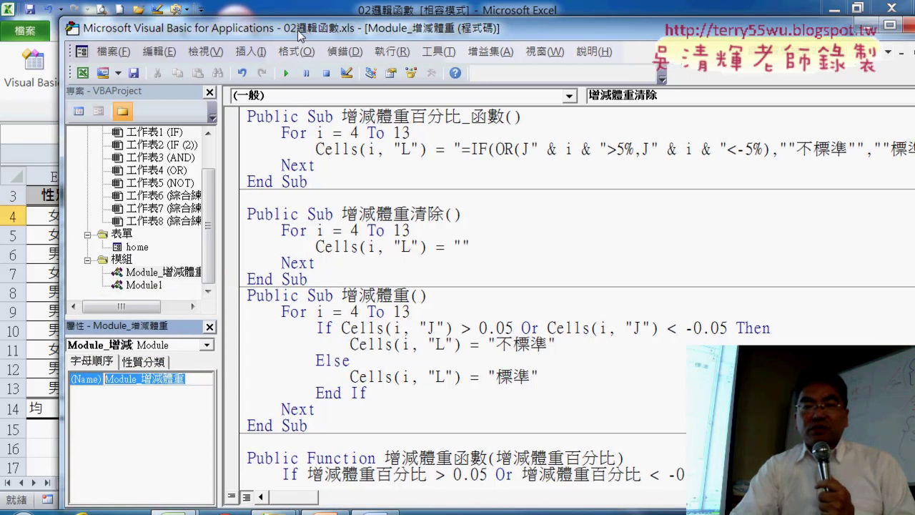
{"action": "left_click_drag", "start_coordinate": [323, 35], "coordinate": [235, 36]}
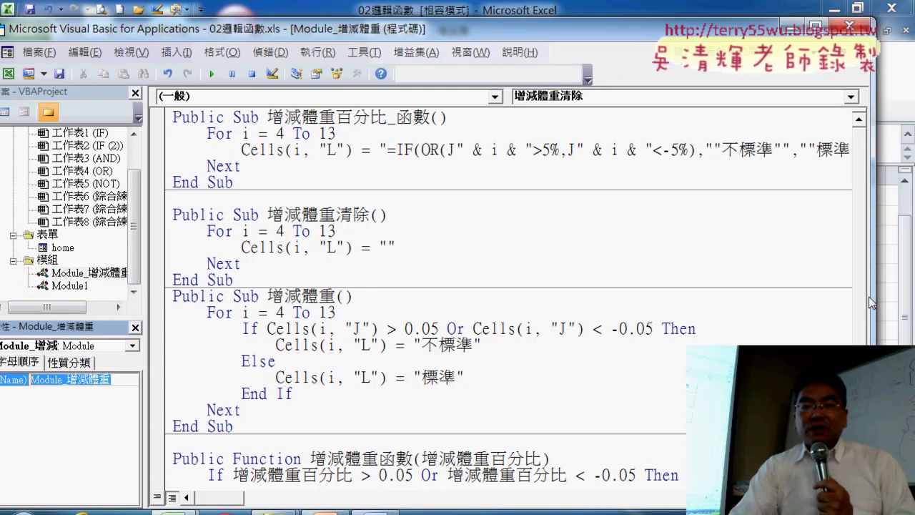
{"action": "mouse_move", "coordinate": [874, 296]}
{"action": "left_mouse_down"}
{"action": "mouse_move", "coordinate": [738, 286]}
{"action": "mouse_move", "coordinate": [851, 282]}
{"action": "left_mouse_up"}
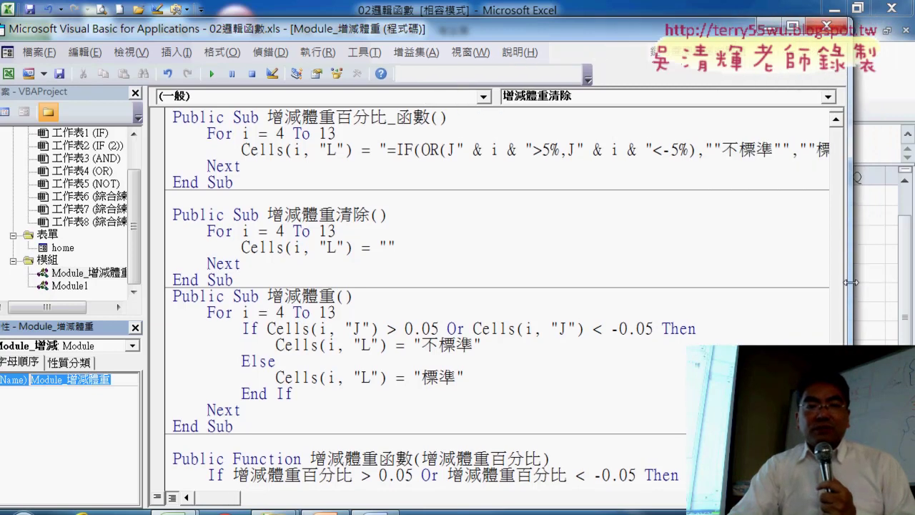
{"action": "left_click", "coordinate": [177, 52]}
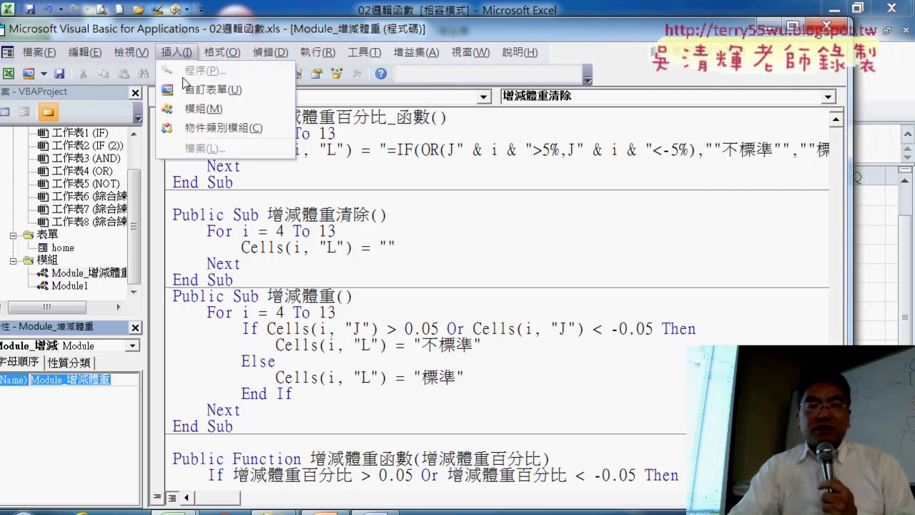
{"action": "left_click", "coordinate": [378, 154]}
{"action": "left_click", "coordinate": [191, 54]}
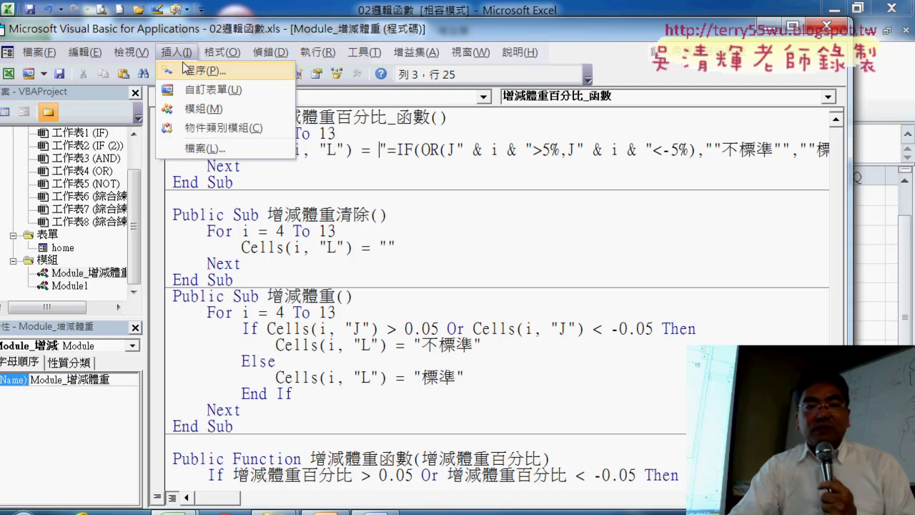
{"action": "left_click", "coordinate": [186, 66]}
{"action": "left_click_drag", "start_coordinate": [384, 154], "coordinate": [279, 144]}
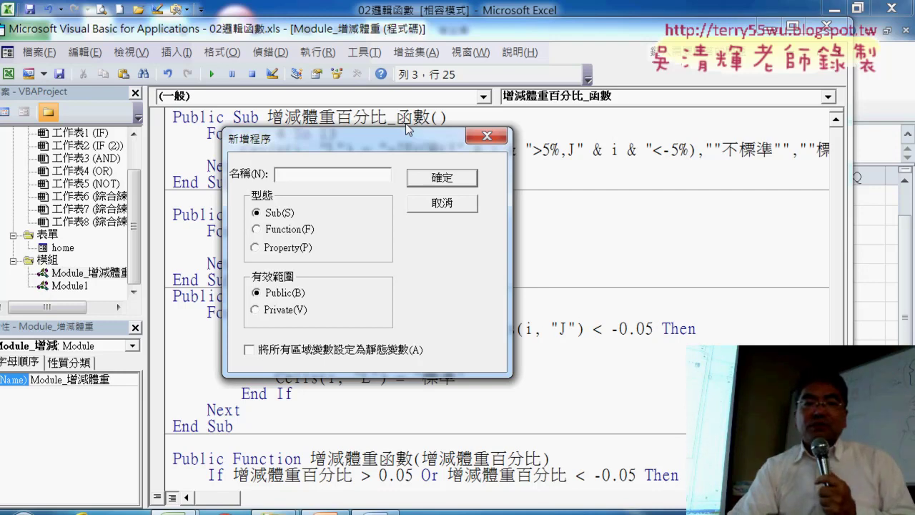
{"action": "left_click", "coordinate": [455, 211]}
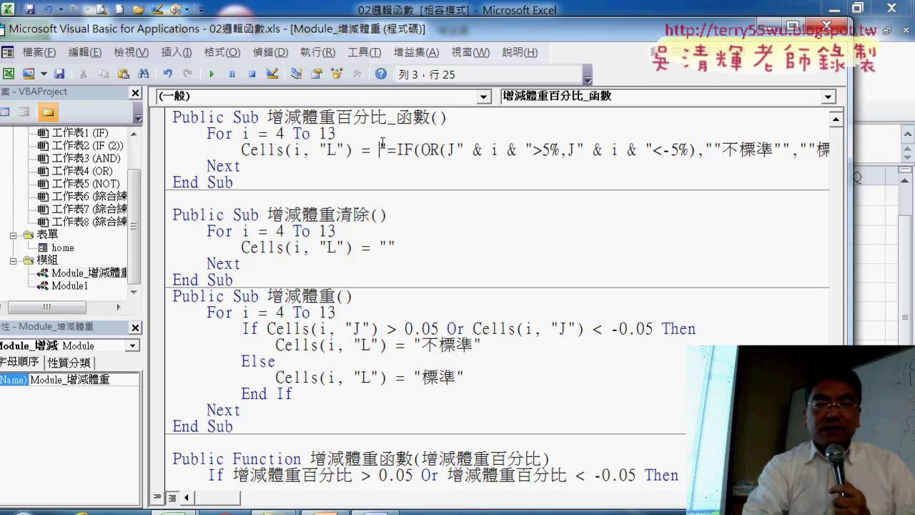
Replace the =IF(OR(...)) string on line 3 of 增減體重百分比_函數 with an empty "".
{"action": "left_click_drag", "start_coordinate": [382, 145], "coordinate": [721, 150]}
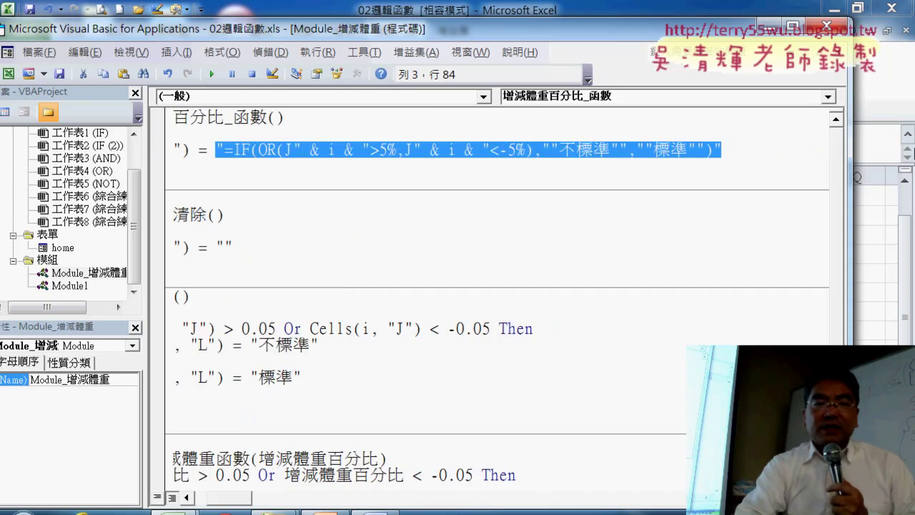
{"action": "type", "text": "\"\""}
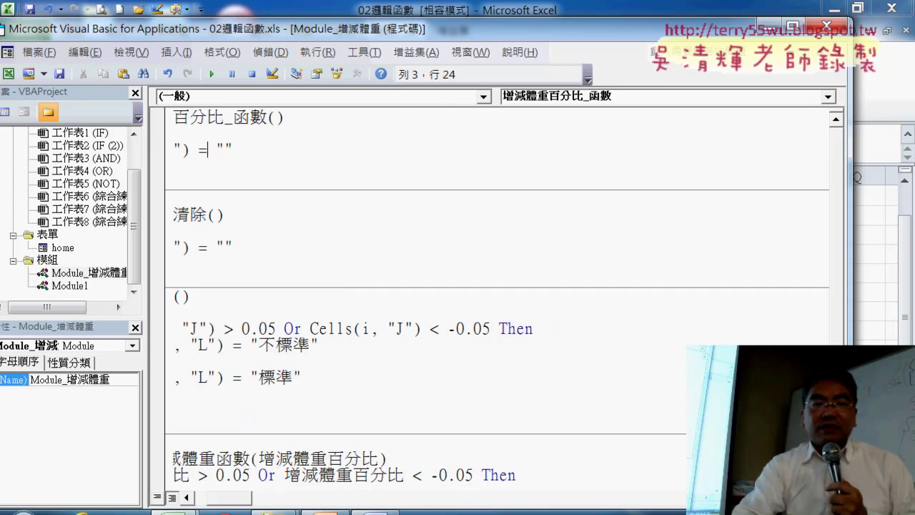
{"action": "key", "text": "Left"}
{"action": "key", "text": "Left"}
{"action": "key", "text": "Left"}
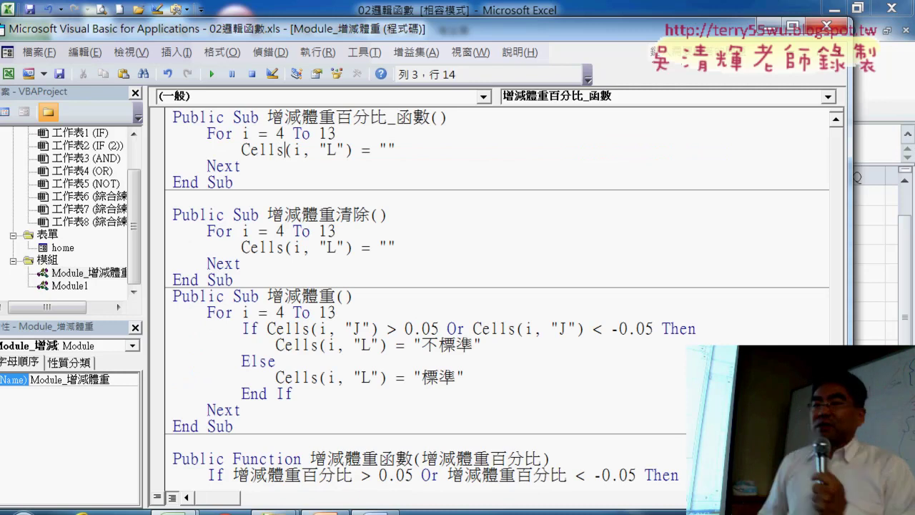
{"action": "key", "text": "Right"}
{"action": "key", "text": "Right"}
{"action": "key", "text": "Right"}
{"action": "key", "text": "Right"}
{"action": "key", "text": "Right"}
{"action": "key", "text": "Right"}
{"action": "key", "text": "Right"}
{"action": "key", "text": "Right"}
{"action": "key", "text": "Right"}
{"action": "key", "text": "Right"}
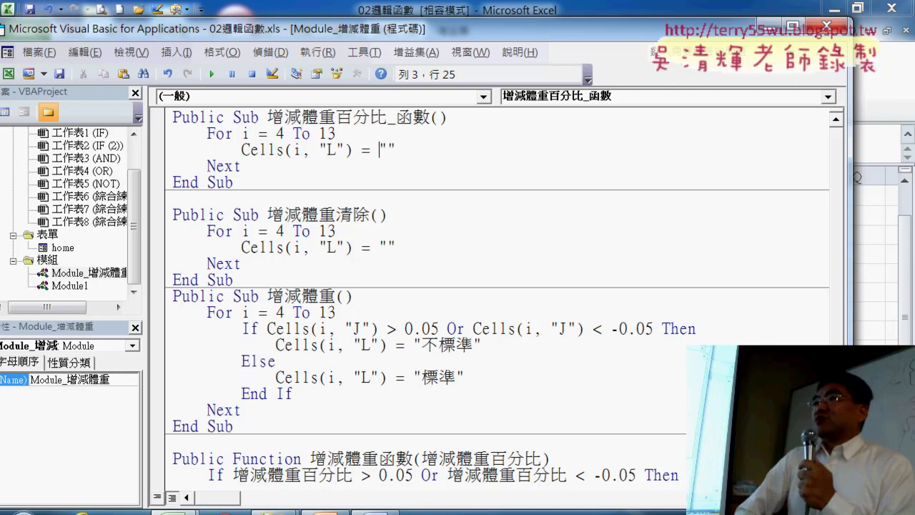
{"action": "left_click", "coordinate": [388, 149]}
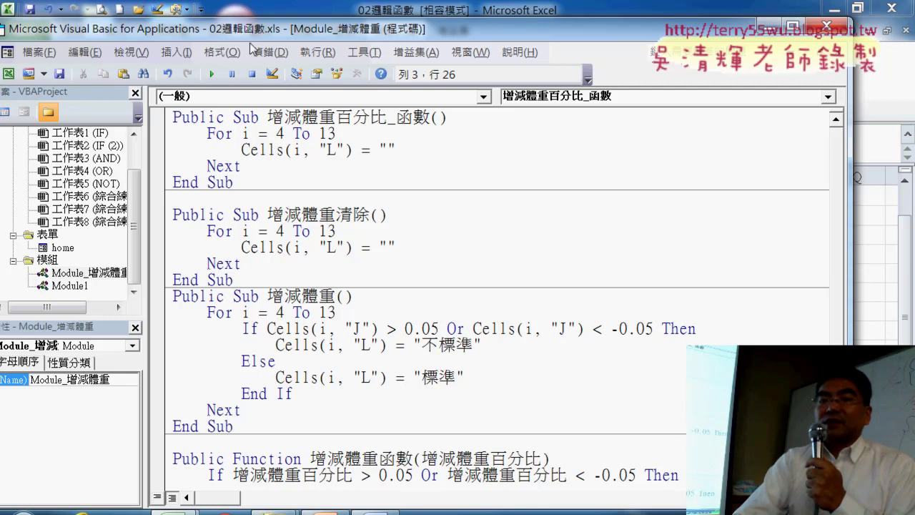
{"action": "mouse_move", "coordinate": [256, 29]}
{"action": "left_mouse_down"}
{"action": "mouse_move", "coordinate": [478, 34]}
{"action": "mouse_move", "coordinate": [533, 268]}
{"action": "left_mouse_up"}
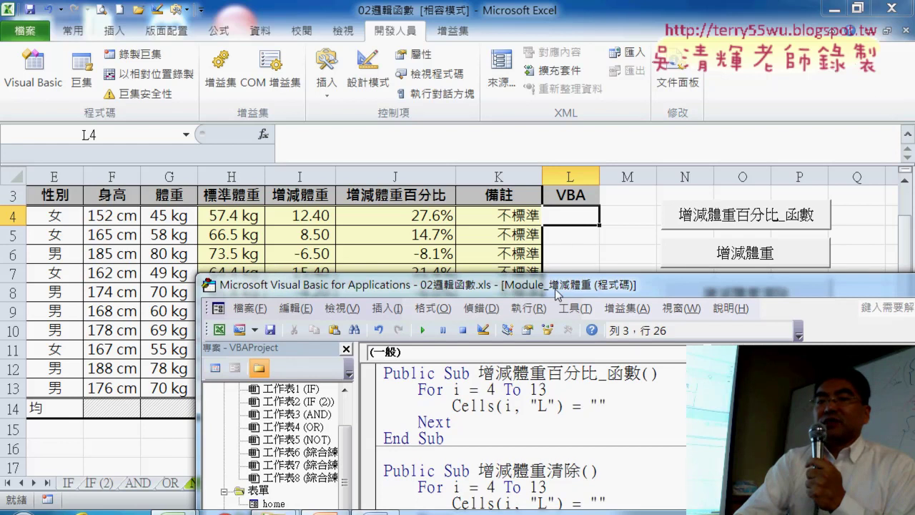
Copy K4's full IF/OR formula text from the formula bar with 複製.
{"action": "double_click", "coordinate": [598, 405]}
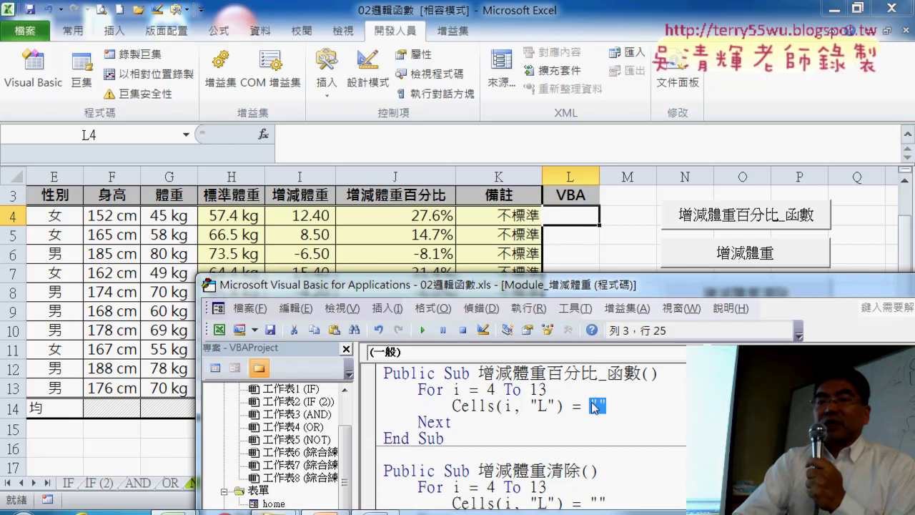
{"action": "left_click_drag", "start_coordinate": [587, 287], "coordinate": [489, 14]}
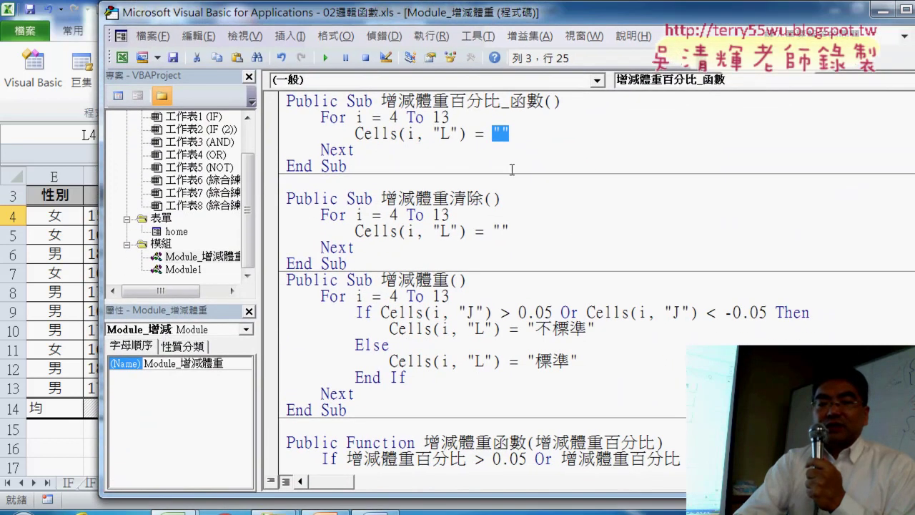
{"action": "left_click", "coordinate": [67, 455]}
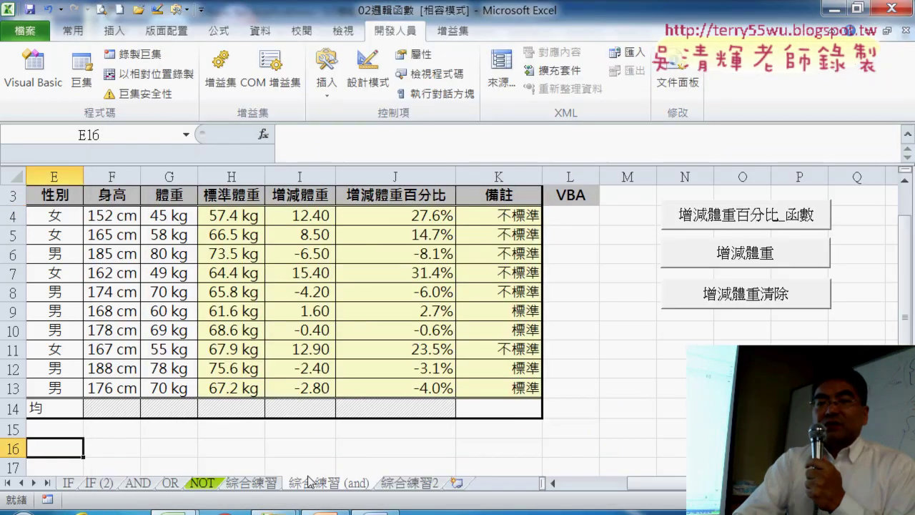
{"action": "left_click", "coordinate": [255, 484]}
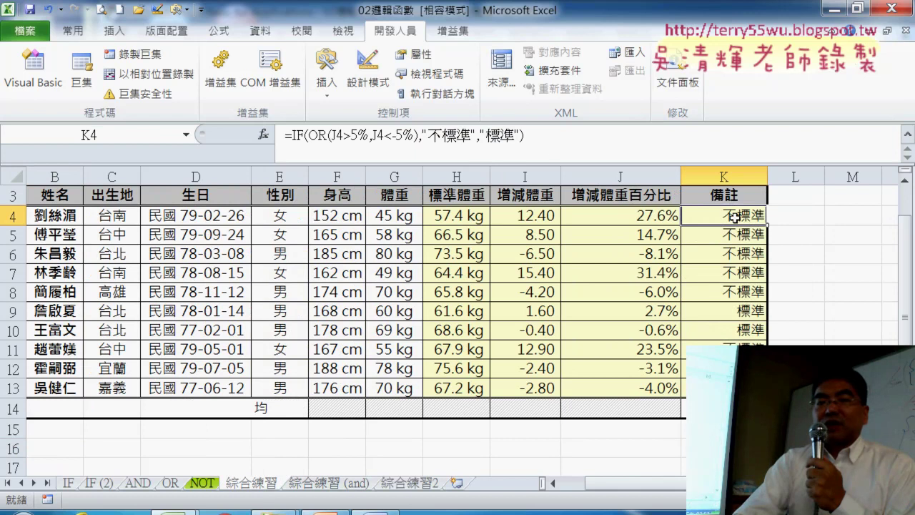
{"action": "left_click", "coordinate": [545, 147]}
{"action": "left_click_drag", "start_coordinate": [545, 147], "coordinate": [285, 135]}
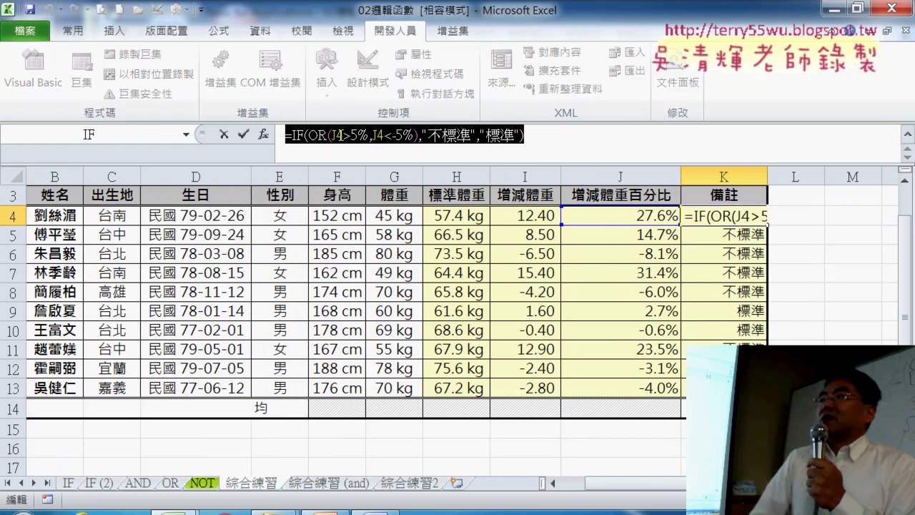
{"action": "right_click", "coordinate": [344, 140]}
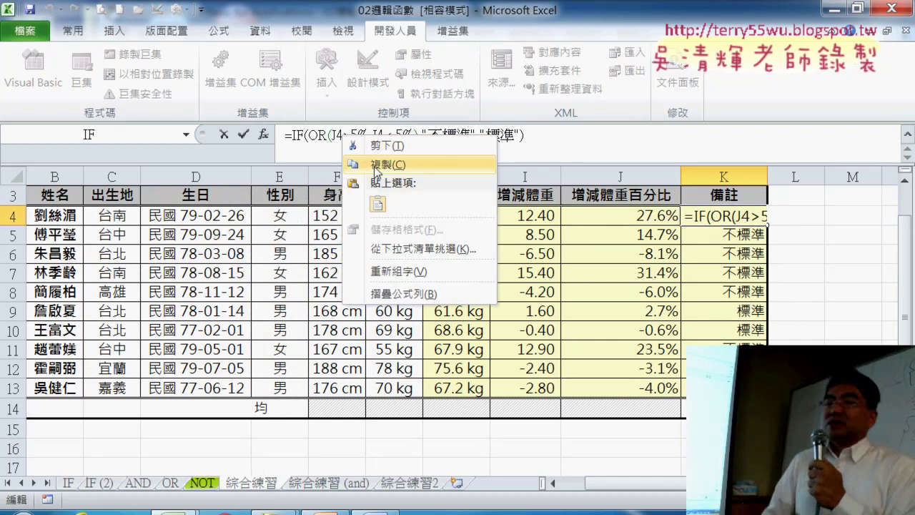
{"action": "left_click", "coordinate": [375, 163]}
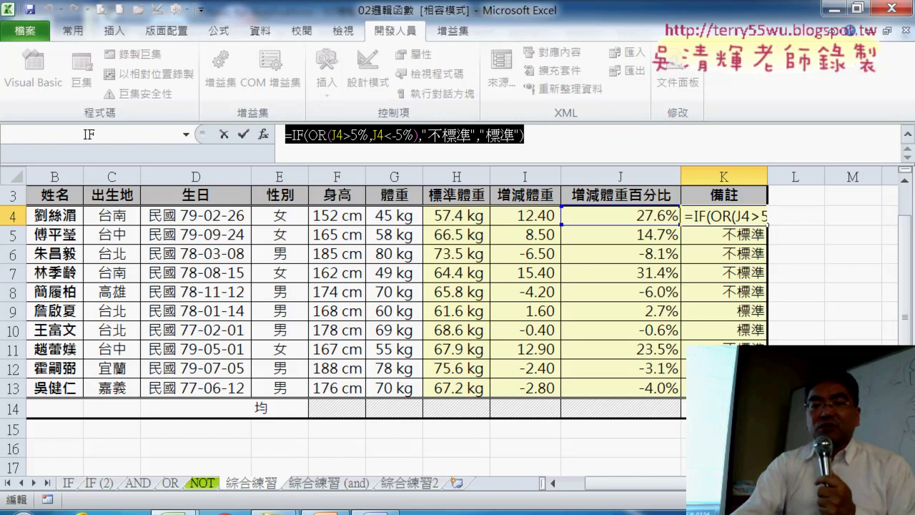
Cancel the stray edit in K4, leaving it unchanged, and bring the VBA editor forward.
{"action": "mouse_move", "coordinate": [236, 511]}
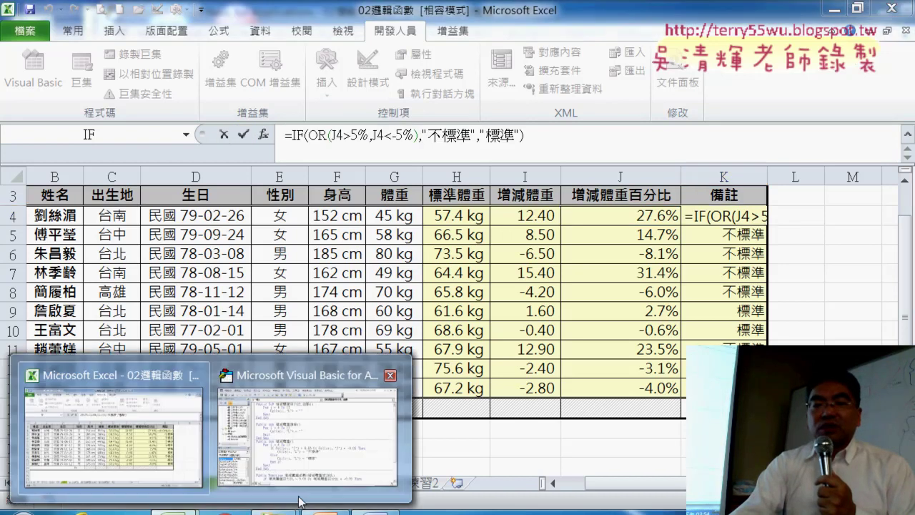
{"action": "left_click", "coordinate": [312, 425]}
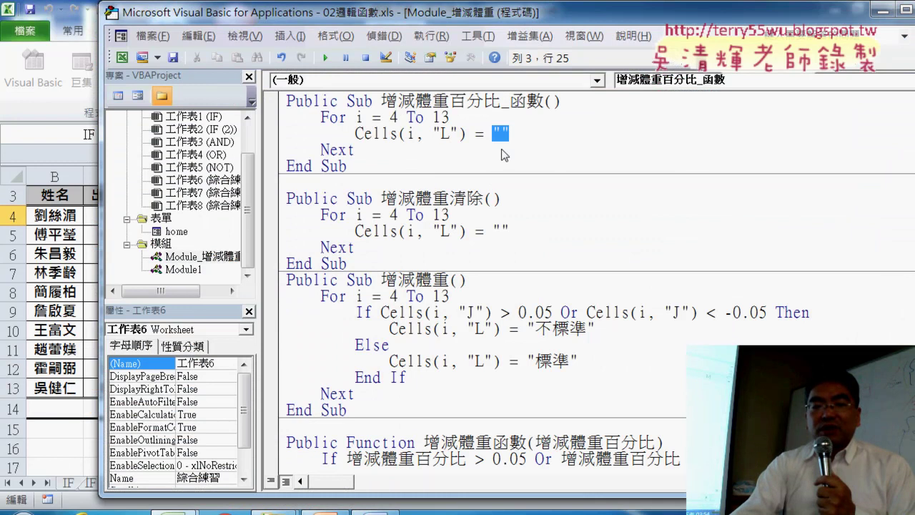
{"action": "left_click", "coordinate": [74, 404]}
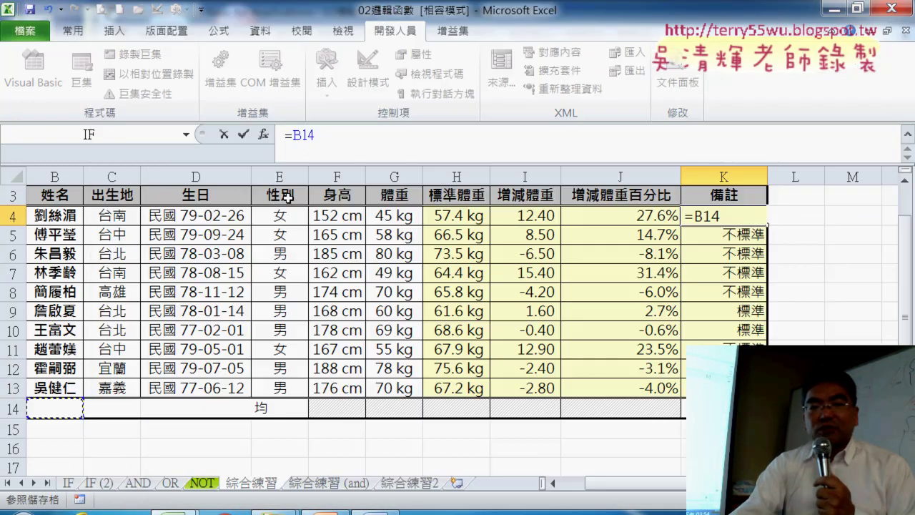
{"action": "type", "text": "+"}
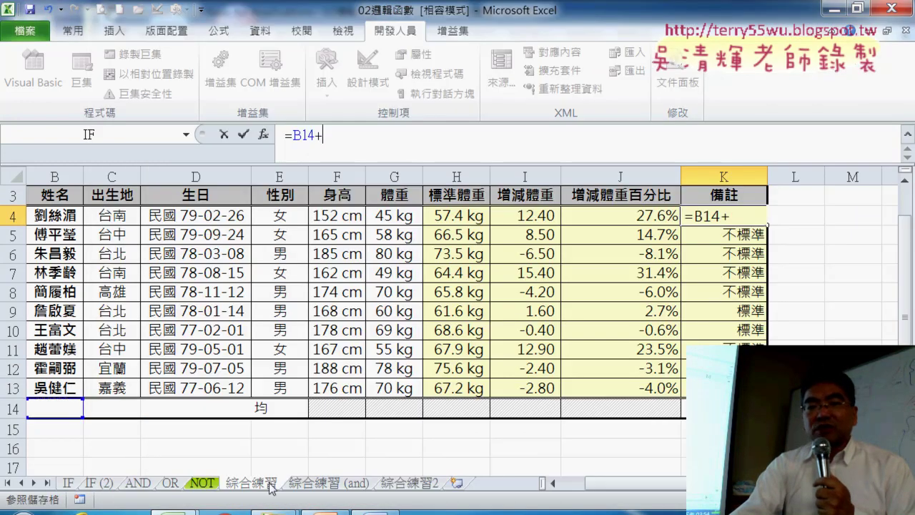
{"action": "left_click", "coordinate": [225, 136]}
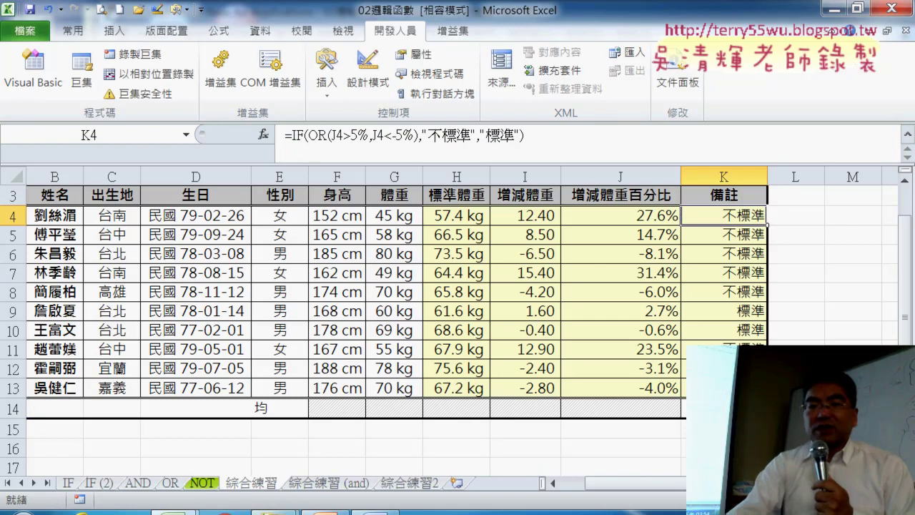
{"action": "mouse_move", "coordinate": [174, 509]}
{"action": "left_click", "coordinate": [308, 418]}
Paste K4's formula after Cells(i, "L") = and double the quotes around 不標準 and 標準.
{"action": "left_click", "coordinate": [513, 132]}
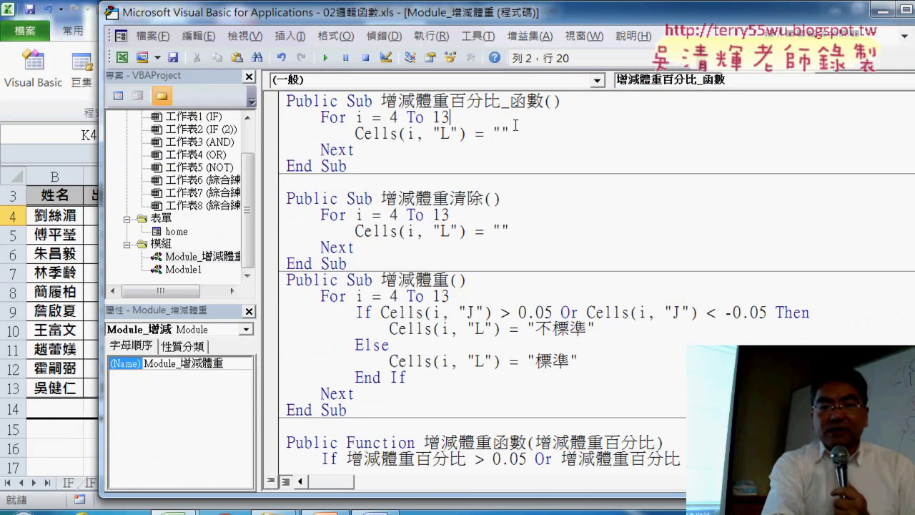
{"action": "key", "text": "BackSpace"}
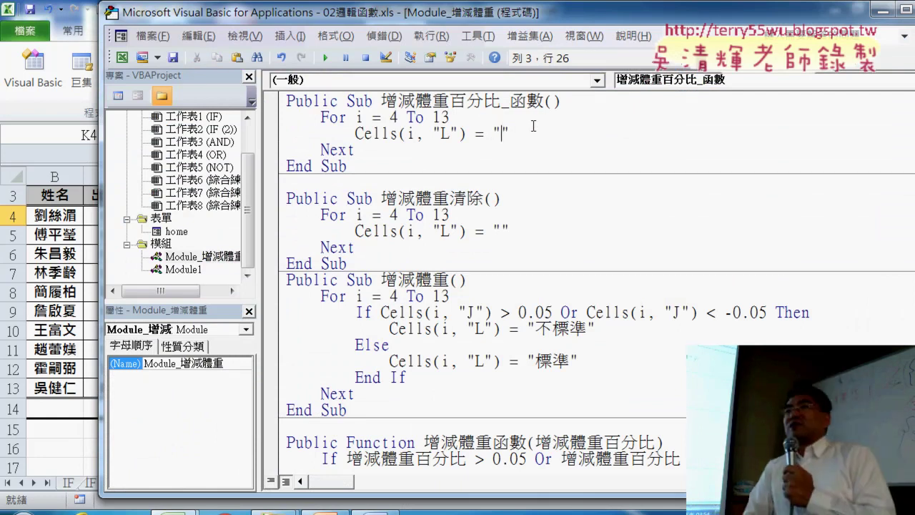
{"action": "key", "text": "ctrl+v"}
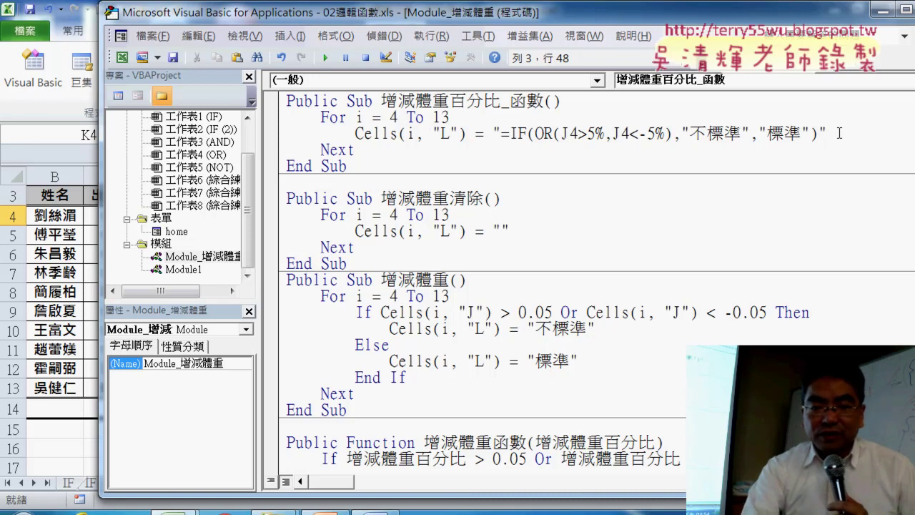
{"action": "type", "text": "\""}
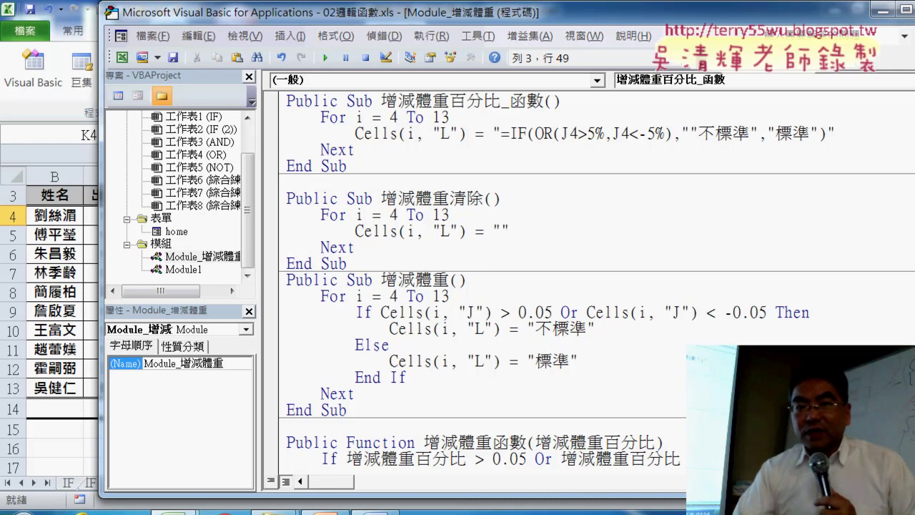
{"action": "type", "text": "\","}
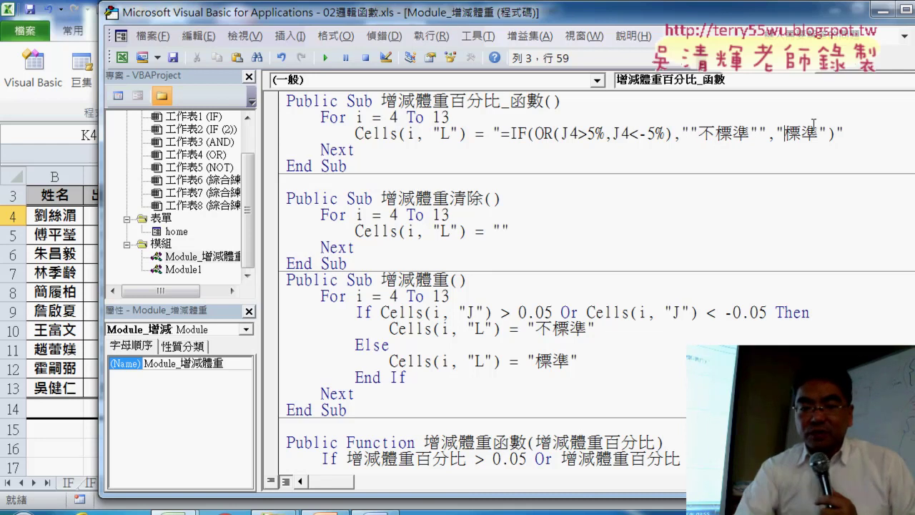
{"action": "type", "text": "\""}
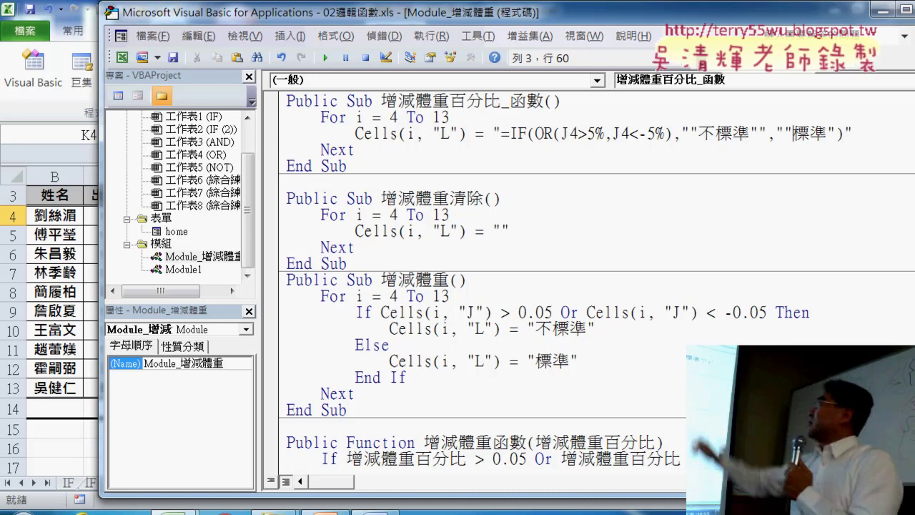
{"action": "left_click", "coordinate": [830, 134]}
{"action": "type", "text": "\""}
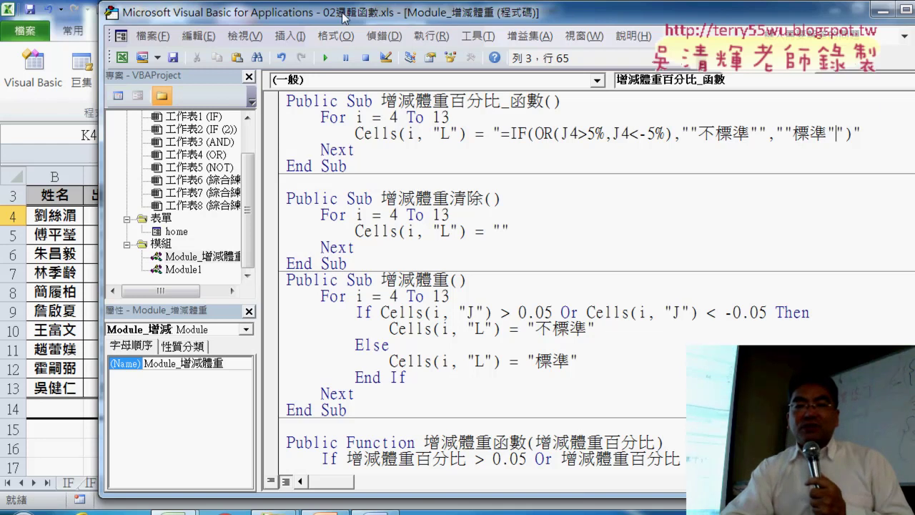
{"action": "mouse_move", "coordinate": [344, 15]}
{"action": "left_mouse_down"}
{"action": "mouse_move", "coordinate": [353, 283]}
{"action": "mouse_move", "coordinate": [280, 259]}
{"action": "left_mouse_up"}
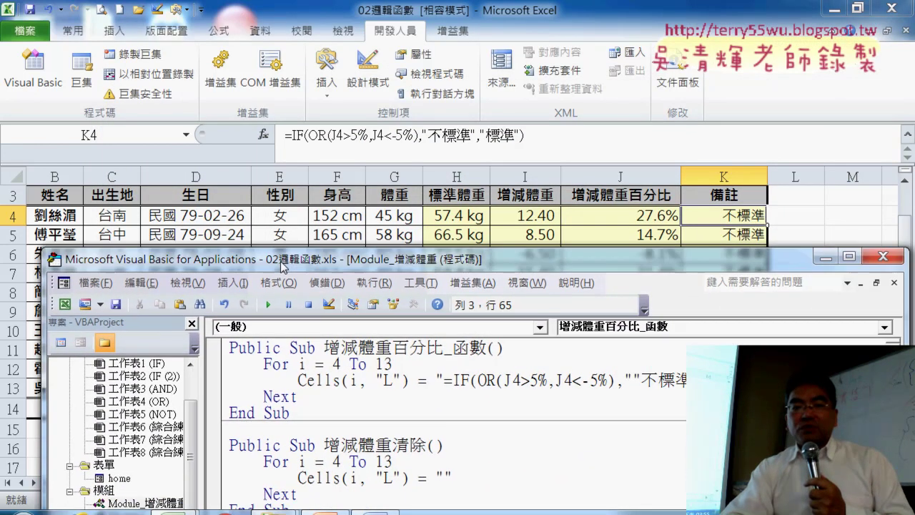
Enter the heading VBA in cell L3.
{"action": "left_click_drag", "start_coordinate": [905, 300], "coordinate": [662, 301]}
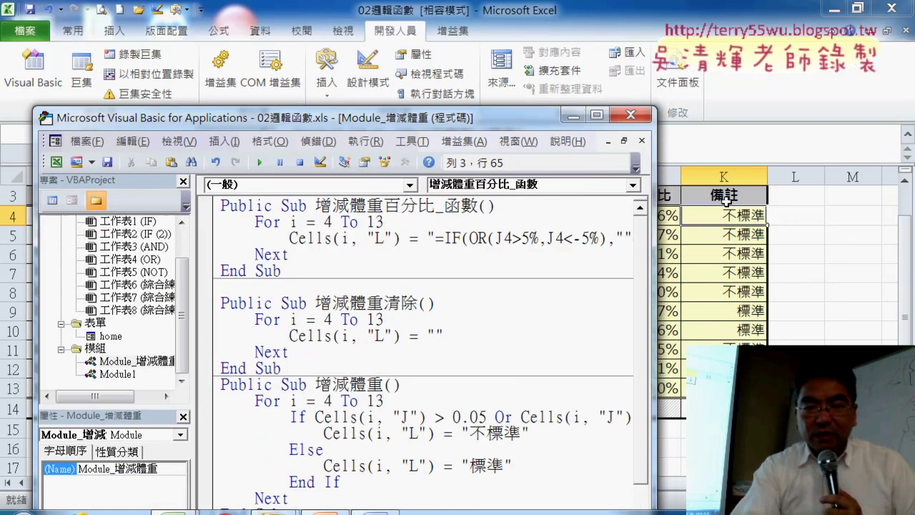
{"action": "left_click", "coordinate": [813, 194]}
{"action": "type", "text": "VBA"}
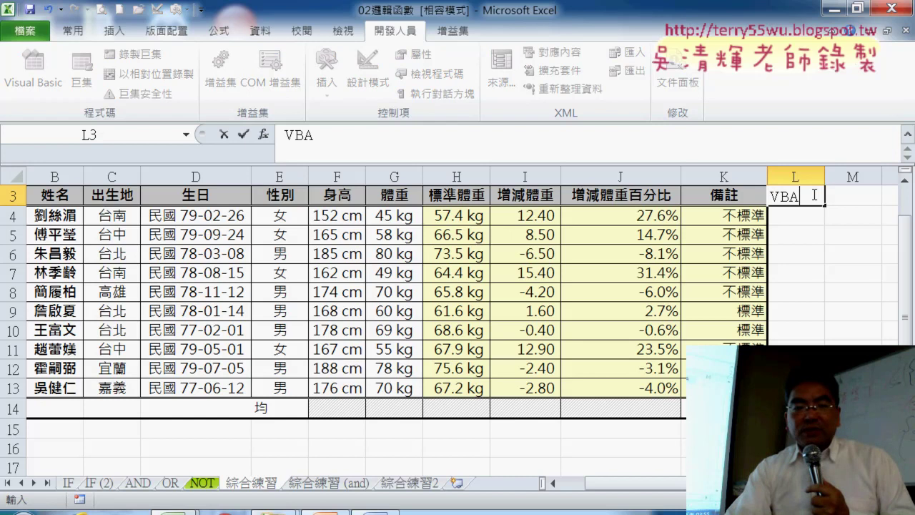
{"action": "key", "text": "Return"}
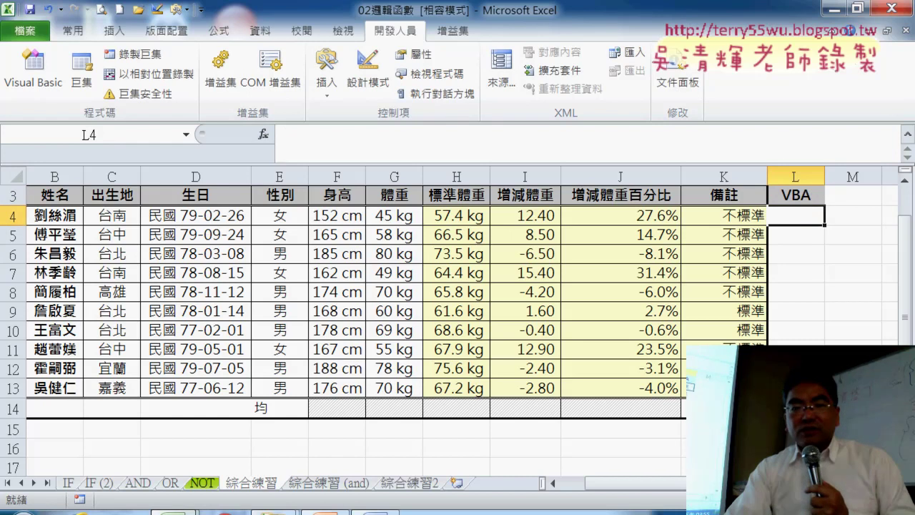
Run the 增減體重百分比_函數 macro with F5 to fill column L.
{"action": "mouse_move", "coordinate": [172, 512]}
{"action": "left_click", "coordinate": [317, 417]}
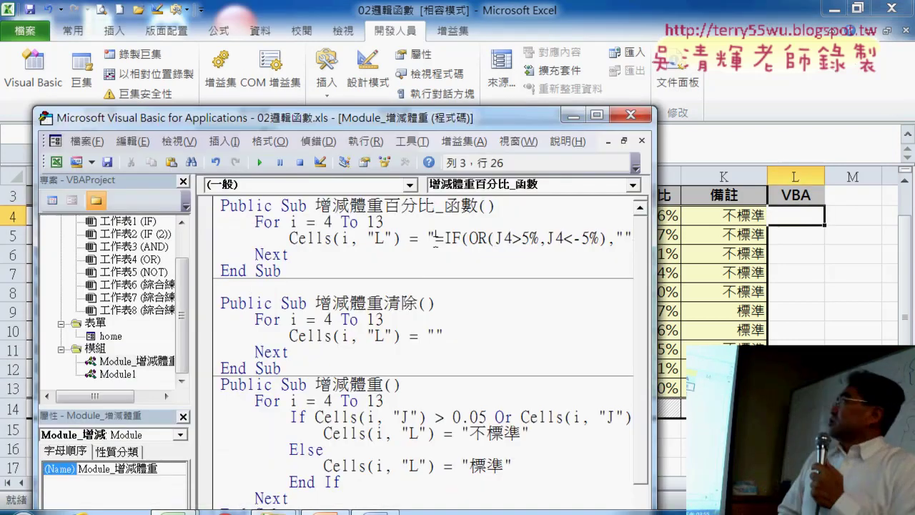
{"action": "key", "text": "F5"}
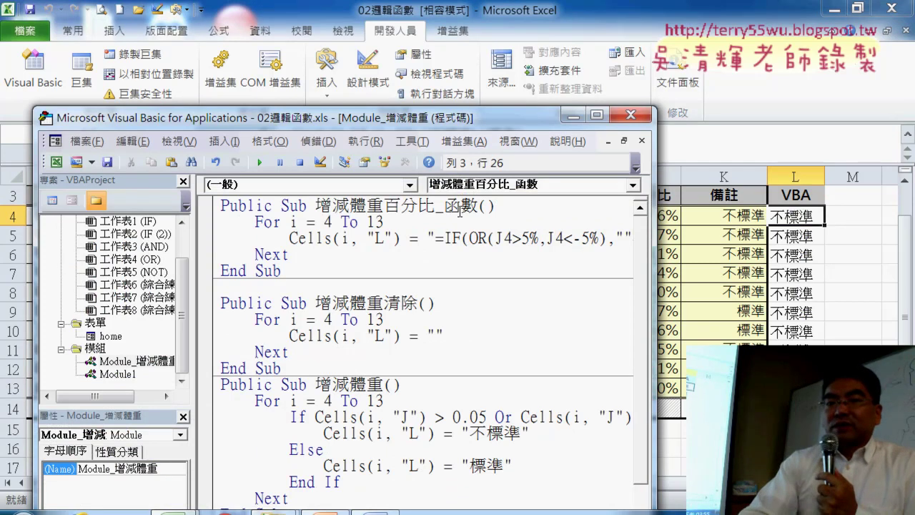
Compare the formulas in L4 and L5, both testing J4.
{"action": "left_click", "coordinate": [799, 216]}
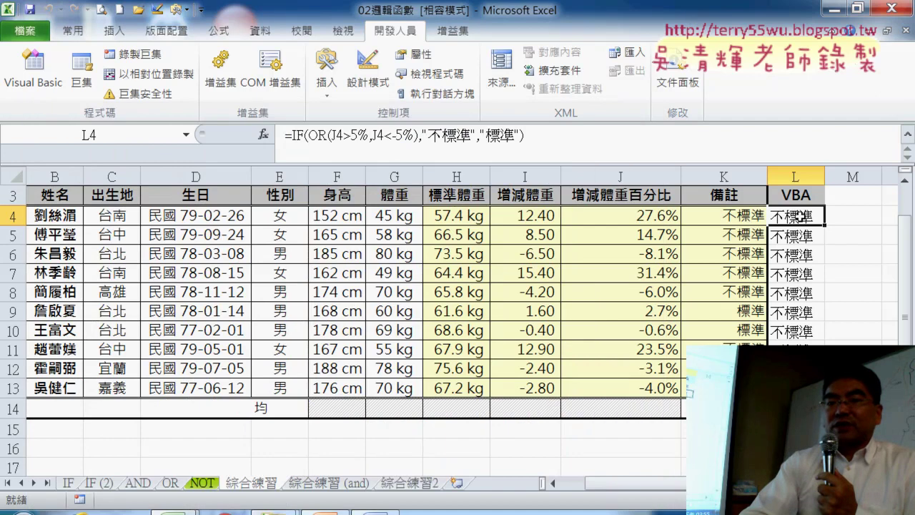
{"action": "left_click", "coordinate": [804, 236]}
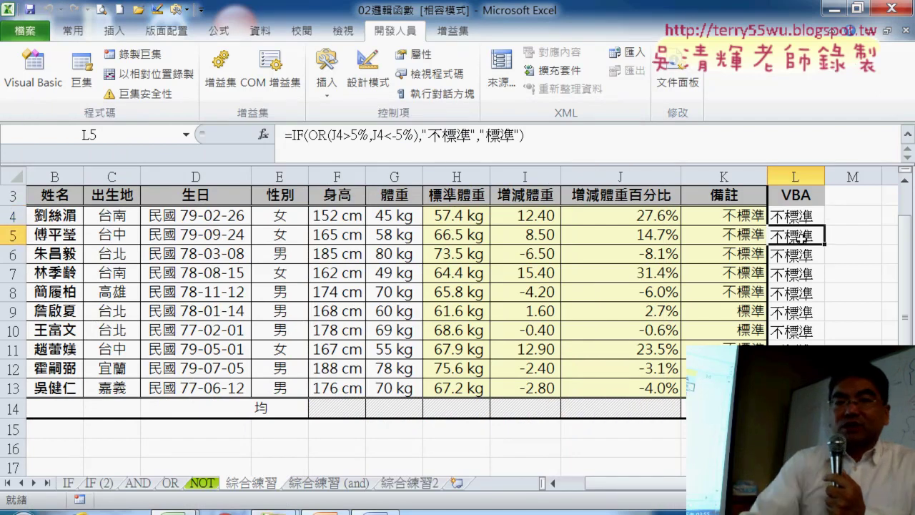
{"action": "left_click", "coordinate": [801, 220]}
{"action": "left_click", "coordinate": [801, 234]}
{"action": "left_click", "coordinate": [802, 214]}
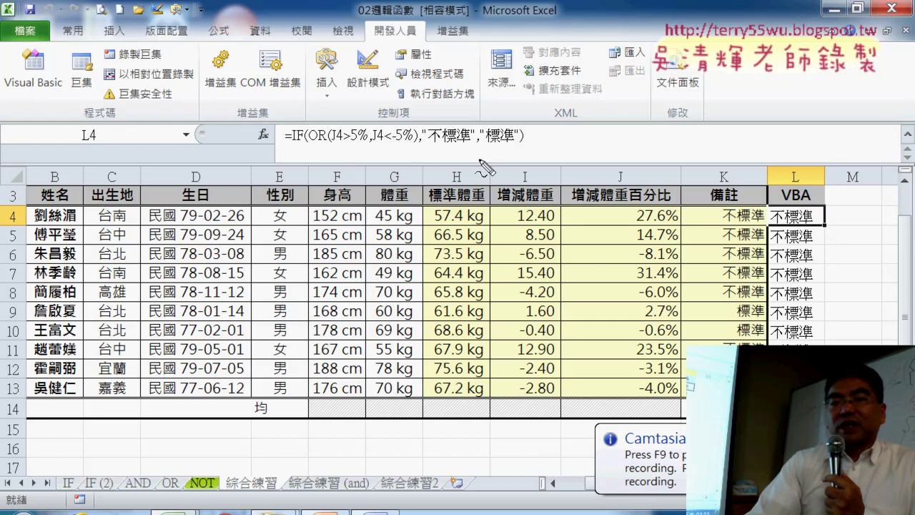
Circle the J4 references in L4's formula with the pen, then clear the marks.
{"action": "left_click_drag", "start_coordinate": [336, 146], "coordinate": [340, 145]}
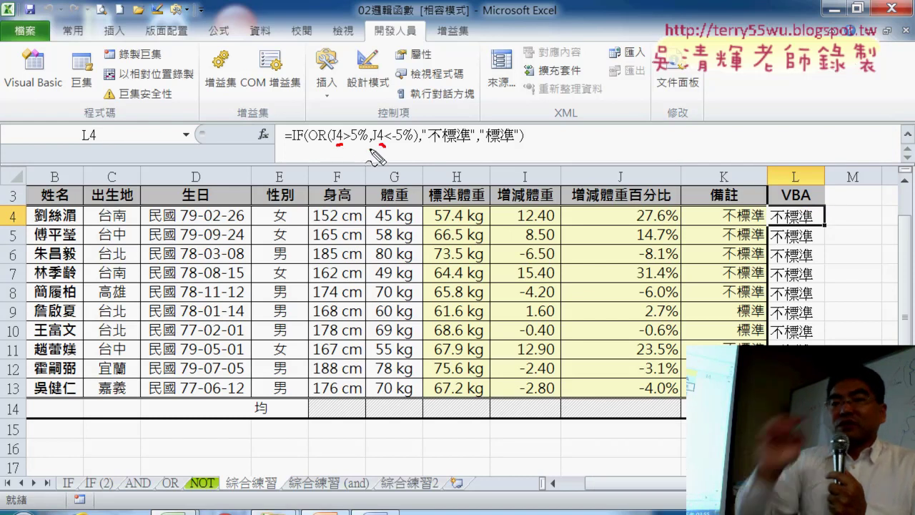
{"action": "mouse_move", "coordinate": [379, 143]}
{"action": "left_mouse_down"}
{"action": "mouse_move", "coordinate": [376, 134]}
{"action": "mouse_move", "coordinate": [386, 152]}
{"action": "left_mouse_up"}
{"action": "left_click_drag", "start_coordinate": [341, 123], "coordinate": [341, 147]}
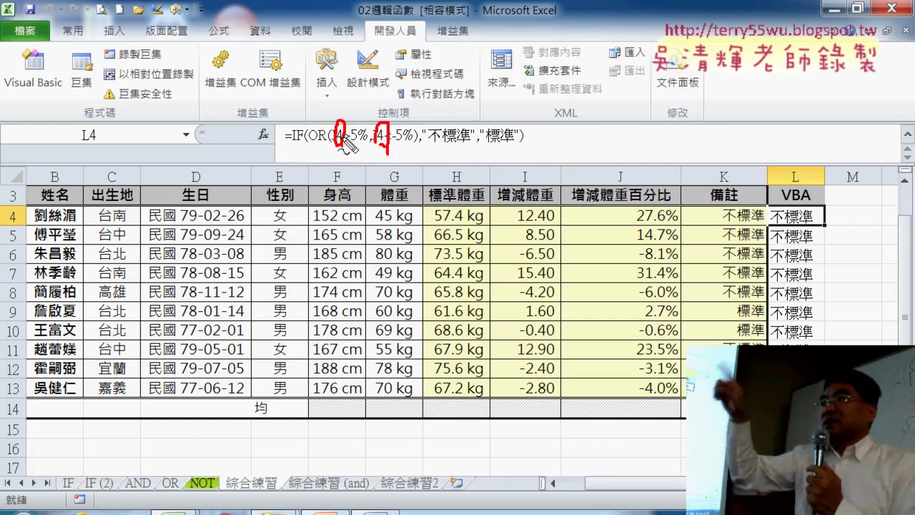
{"action": "key", "text": "Escape"}
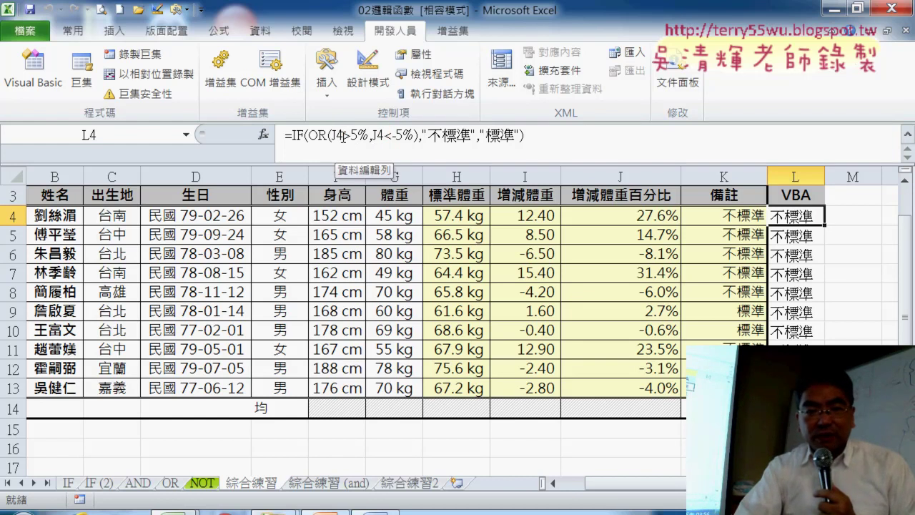
{"action": "mouse_move", "coordinate": [175, 509]}
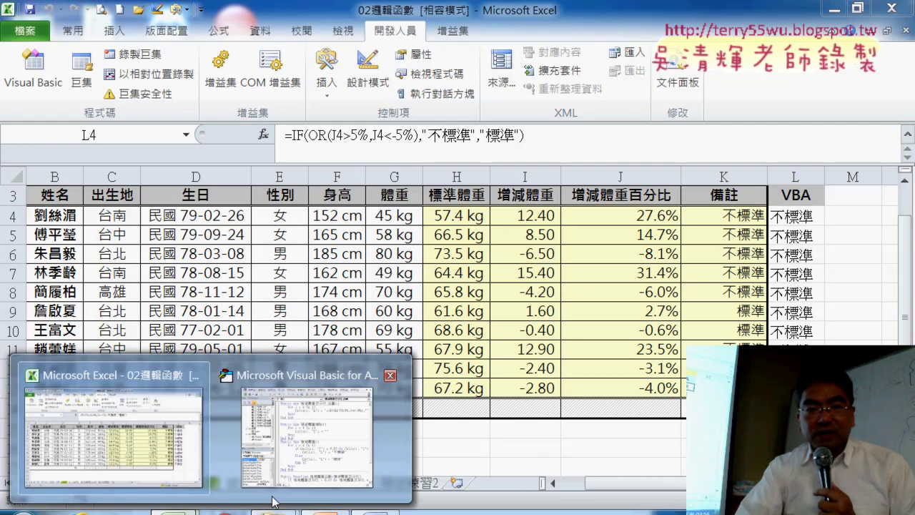
{"action": "left_click", "coordinate": [316, 439]}
{"action": "left_click_drag", "start_coordinate": [515, 117], "coordinate": [501, 11]}
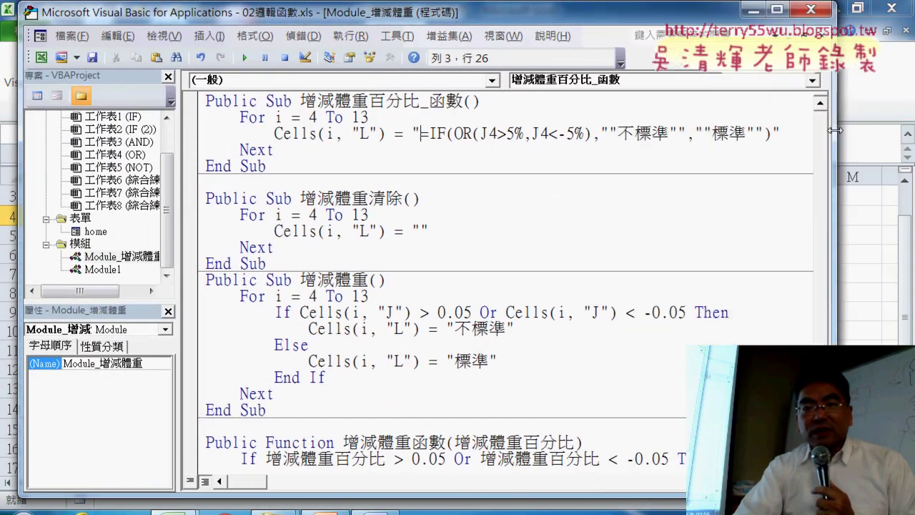
{"action": "left_click_drag", "start_coordinate": [636, 143], "coordinate": [841, 143]}
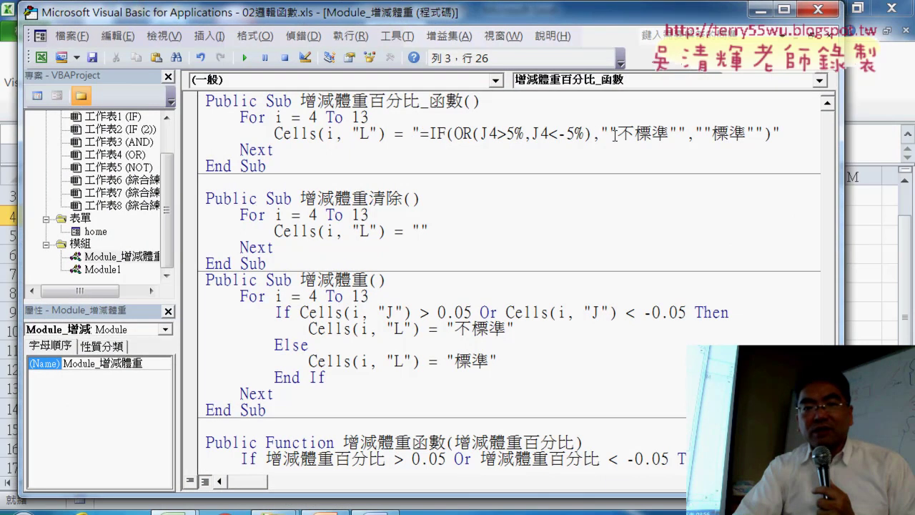
{"action": "left_click_drag", "start_coordinate": [609, 133], "coordinate": [617, 133]}
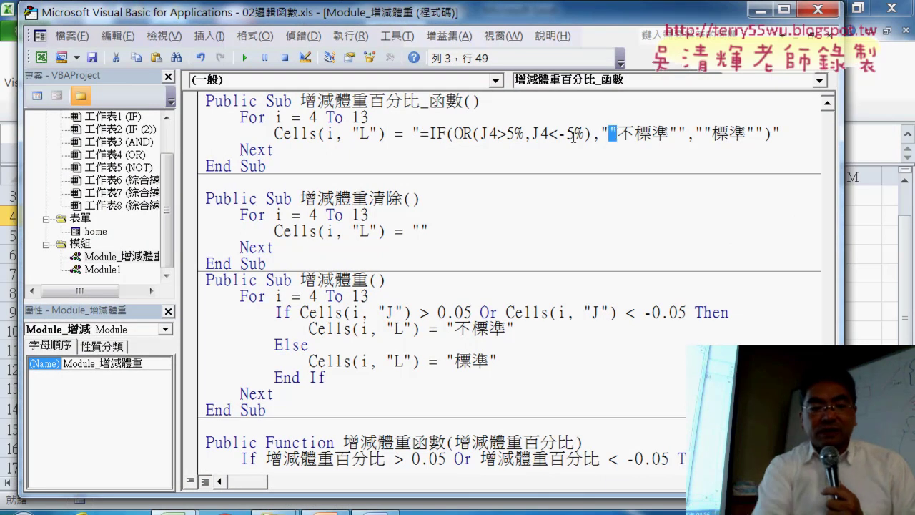
{"action": "left_click_drag", "start_coordinate": [490, 133], "coordinate": [550, 134]}
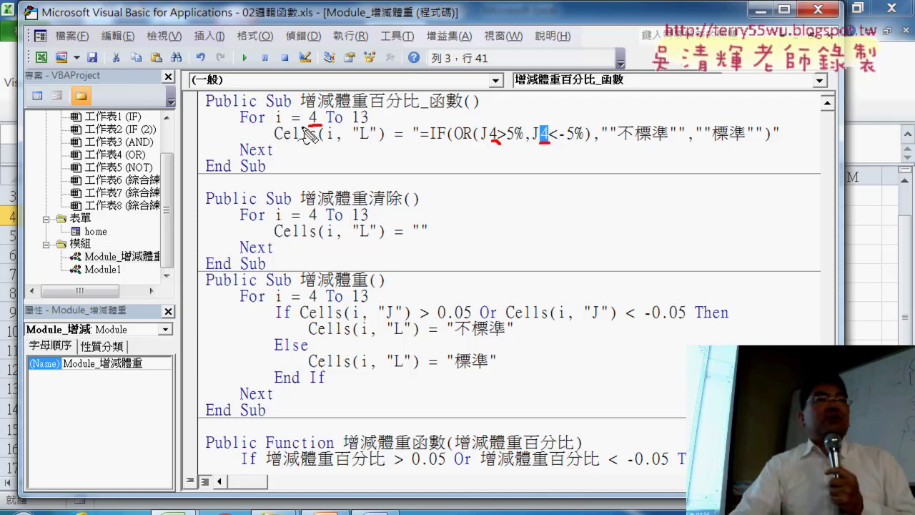
{"action": "mouse_move", "coordinate": [285, 106]}
{"action": "left_mouse_down"}
{"action": "mouse_move", "coordinate": [286, 122]}
{"action": "mouse_move", "coordinate": [489, 136]}
{"action": "left_mouse_up"}
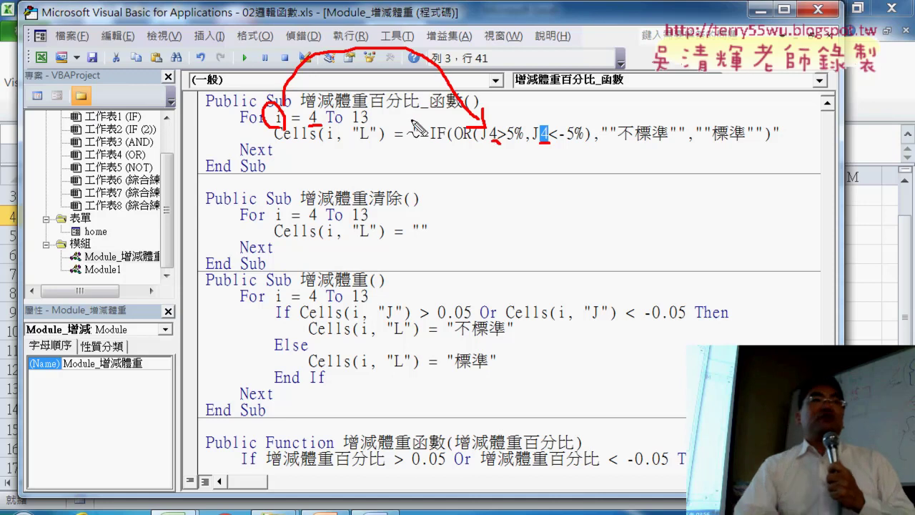
{"action": "mouse_move", "coordinate": [413, 143]}
{"action": "left_mouse_down"}
{"action": "mouse_move", "coordinate": [413, 122]}
{"action": "mouse_move", "coordinate": [772, 115]}
{"action": "mouse_move", "coordinate": [781, 152]}
{"action": "mouse_move", "coordinate": [412, 175]}
{"action": "mouse_move", "coordinate": [413, 148]}
{"action": "left_mouse_up"}
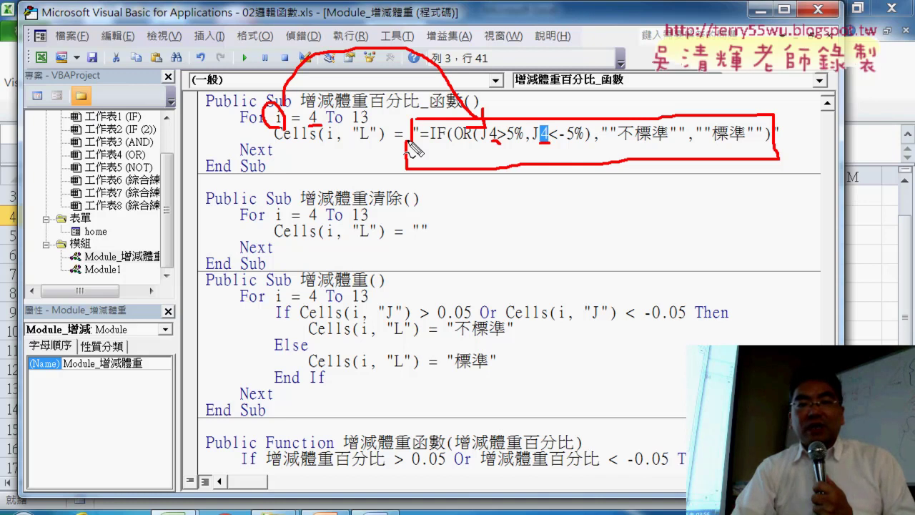
{"action": "key", "text": "Escape"}
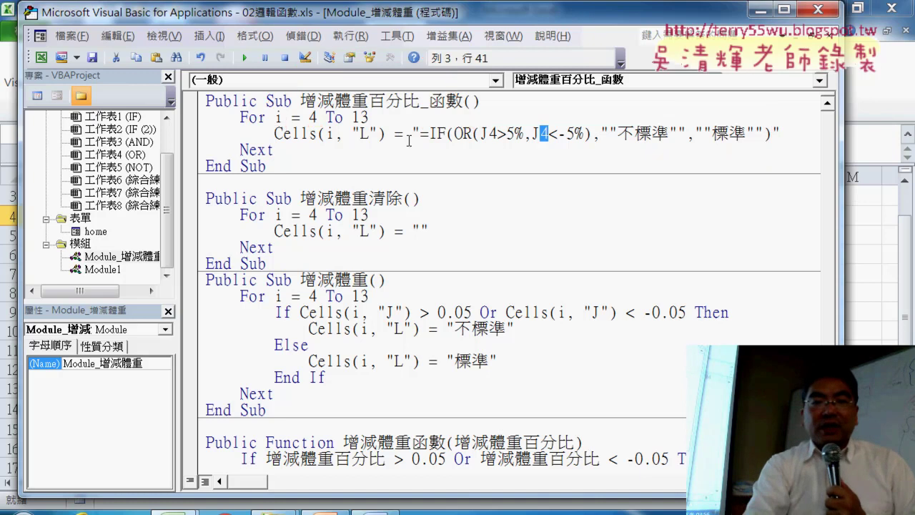
Replace the 4 in the first J4 with the loop variable i, concatenated as "&i&".
{"action": "left_click_drag", "start_coordinate": [499, 133], "coordinate": [488, 133]}
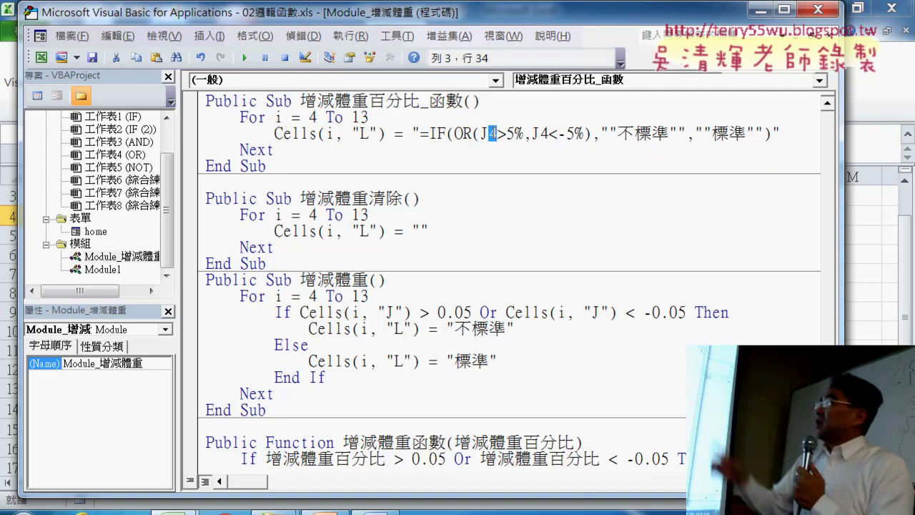
{"action": "type", "text": "\"\""}
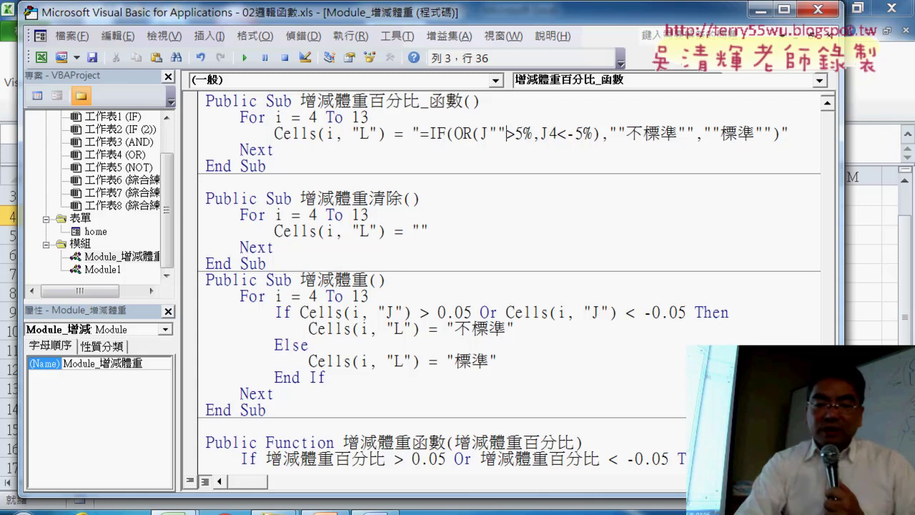
{"action": "type", "text": "&&"}
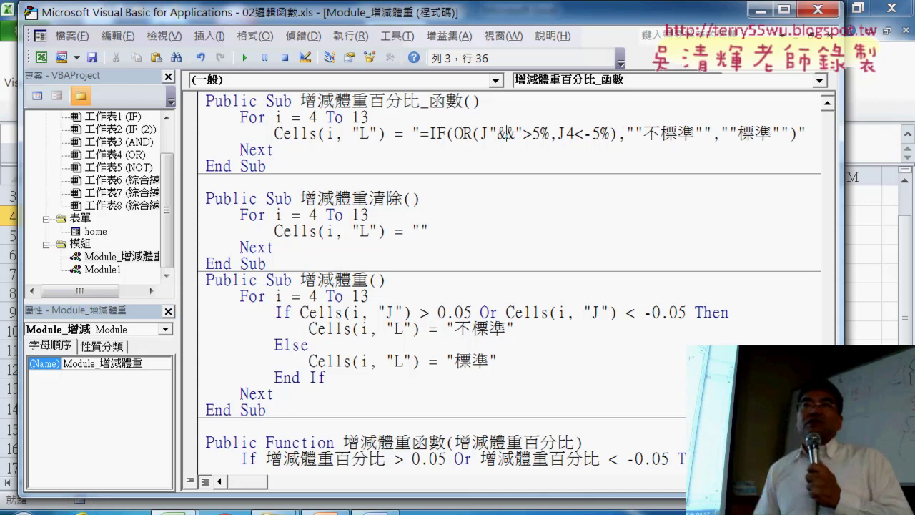
{"action": "type", "text": "i"}
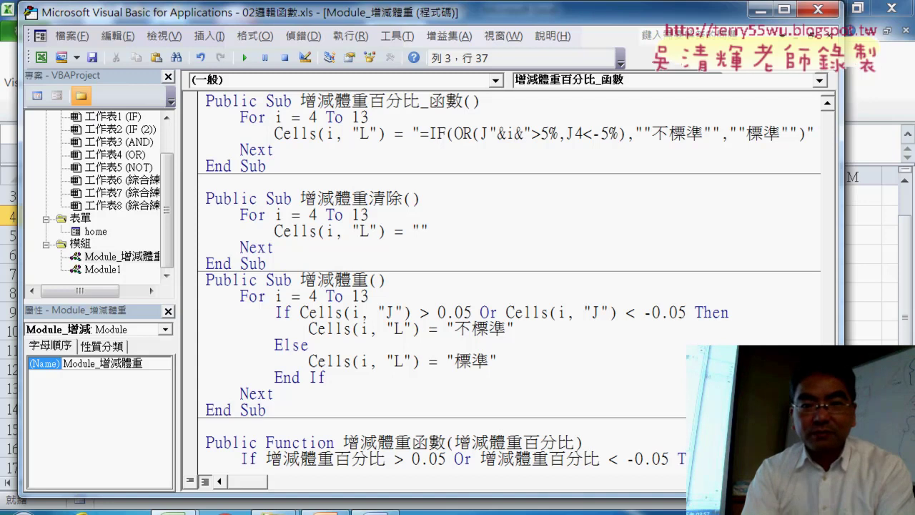
Let the editor reformat the first J reference's concatenation to " & i & ".
{"action": "left_click", "coordinate": [509, 134]}
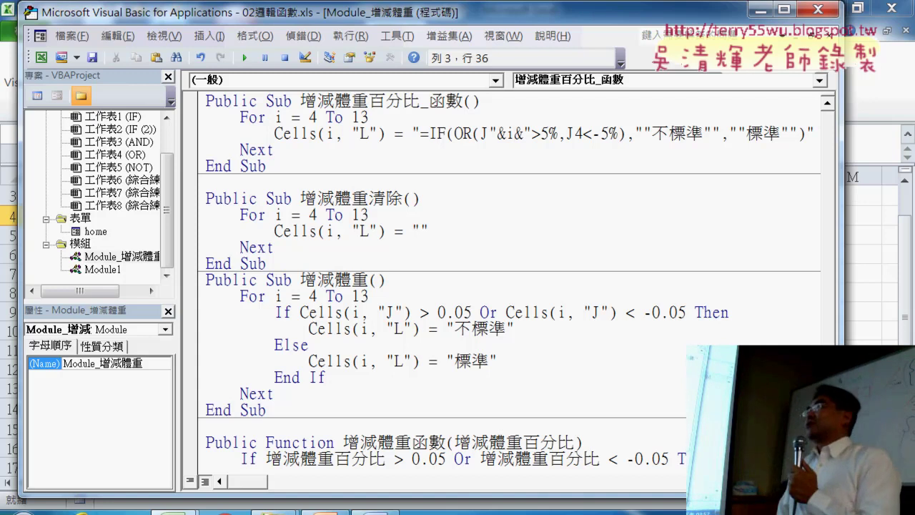
{"action": "key", "text": "Left"}
{"action": "key", "text": "Right"}
{"action": "key", "text": "Right"}
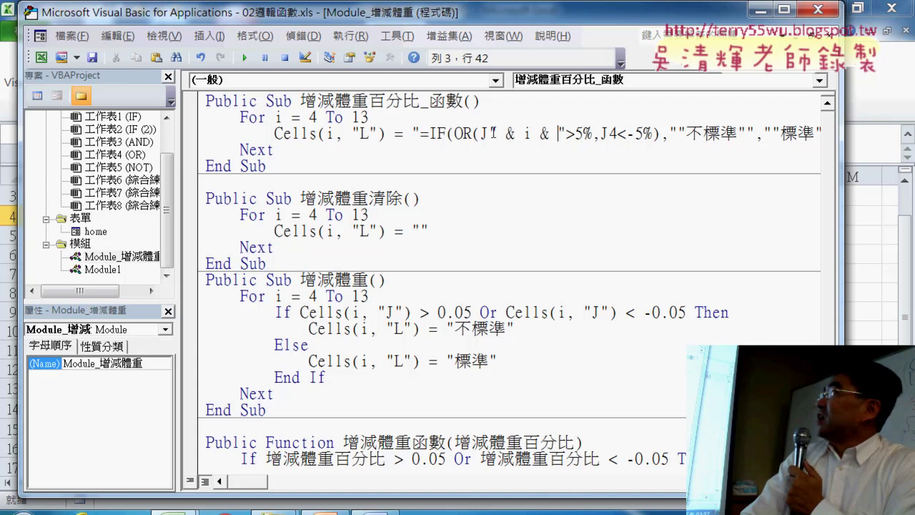
Copy " & i & " and paste it over the 4 of the second J4.
{"action": "left_click_drag", "start_coordinate": [490, 133], "coordinate": [566, 133]}
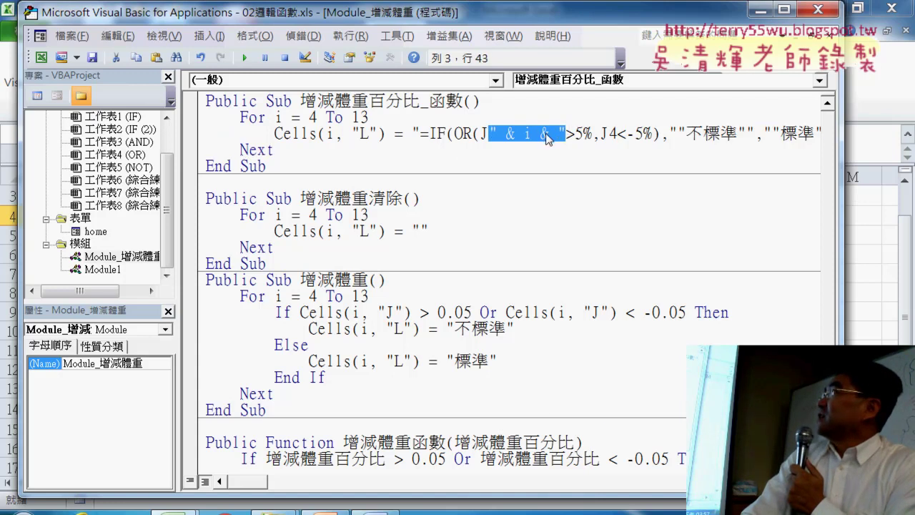
{"action": "right_click", "coordinate": [548, 138]}
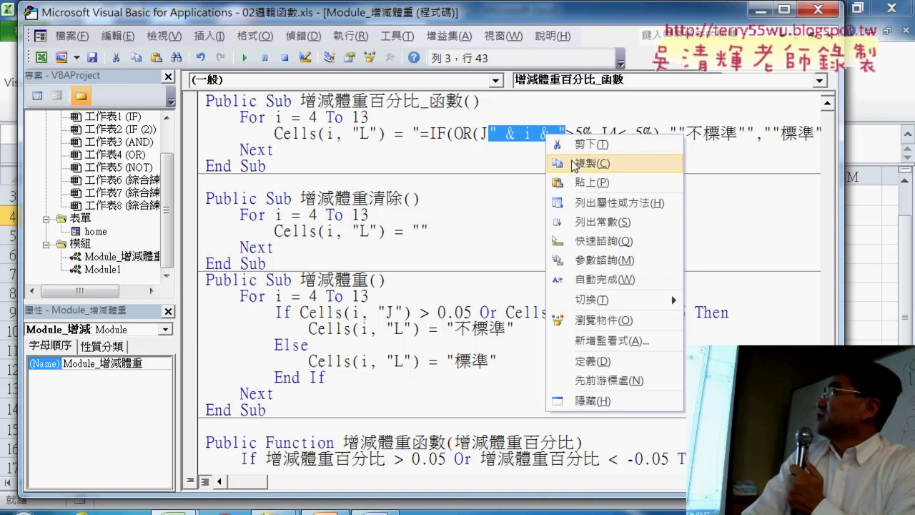
{"action": "left_click", "coordinate": [574, 165]}
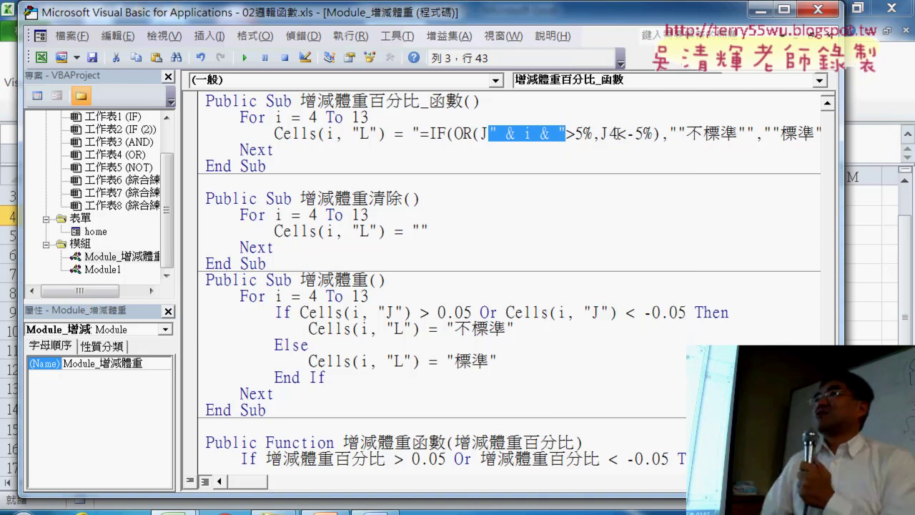
{"action": "left_click", "coordinate": [609, 134]}
{"action": "right_click", "coordinate": [613, 134]}
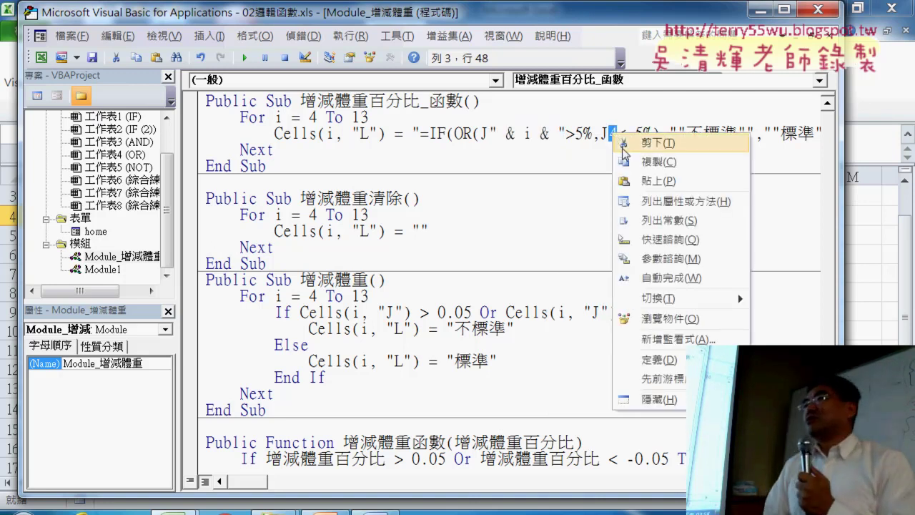
{"action": "left_click", "coordinate": [627, 183]}
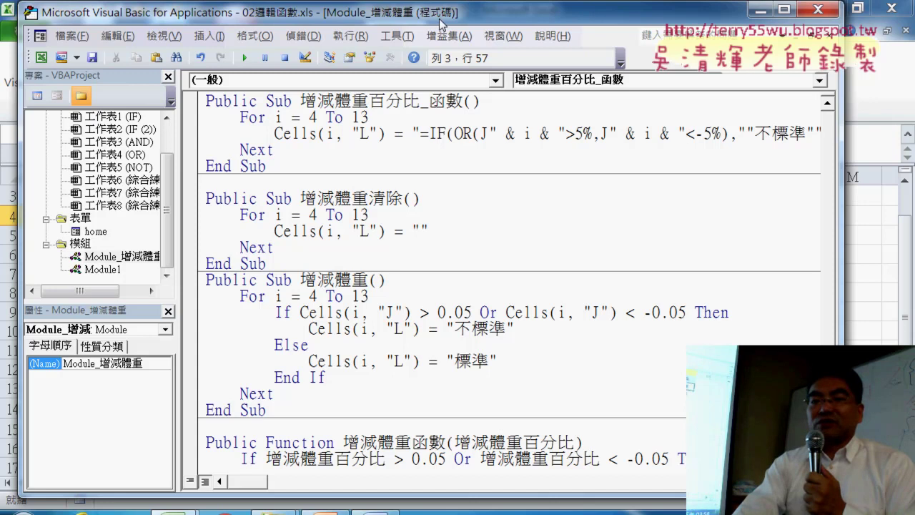
{"action": "left_click_drag", "start_coordinate": [440, 19], "coordinate": [452, 178]}
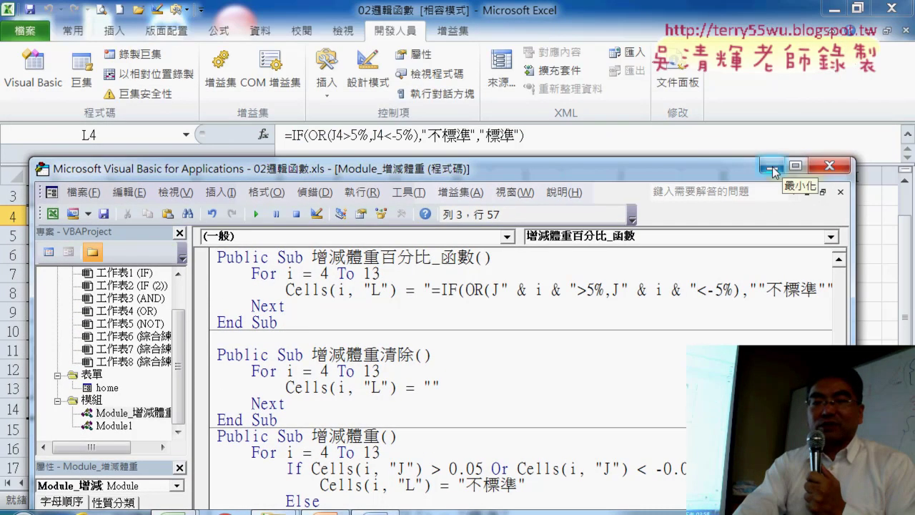
Return to the 綜合練習 (and) sheet and run the 增減體重百分比_函數 button macro.
{"action": "left_click", "coordinate": [829, 167]}
{"action": "left_click", "coordinate": [854, 256]}
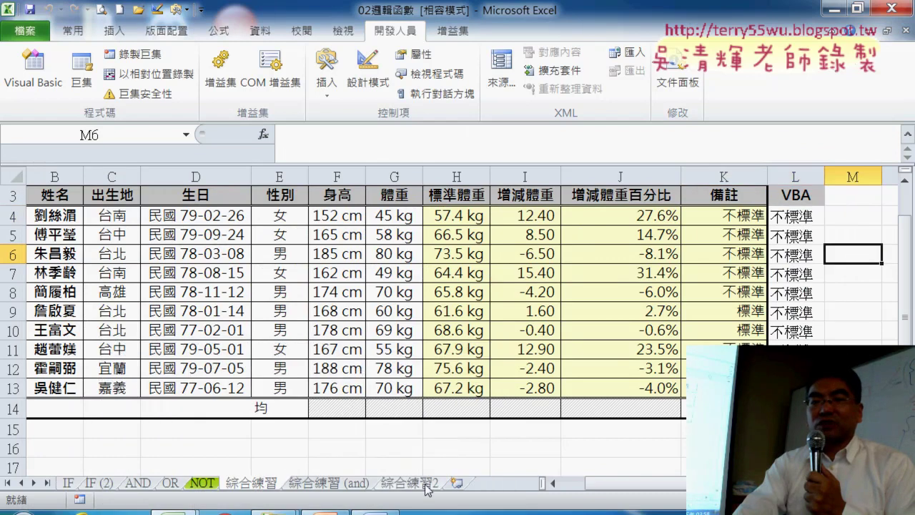
{"action": "left_click", "coordinate": [324, 484]}
{"action": "left_click", "coordinate": [728, 210]}
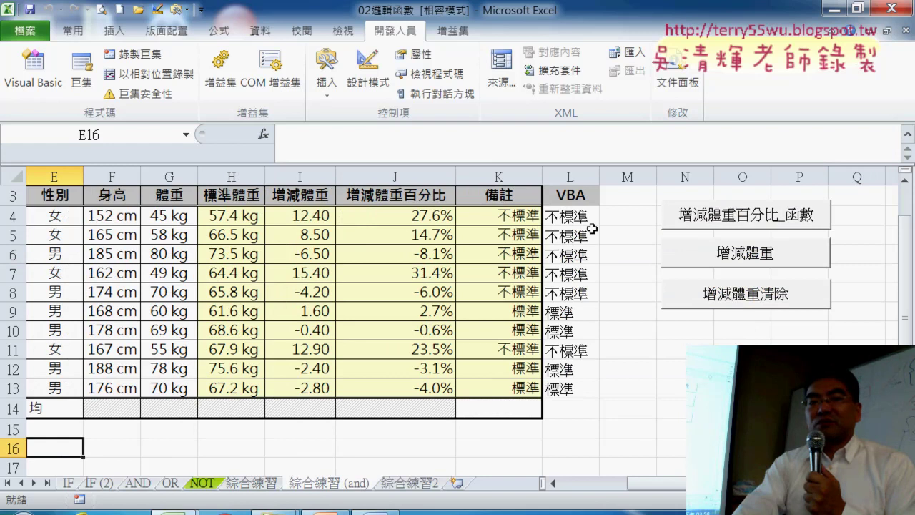
Check that L4–L8 each reference their own row's J cell.
{"action": "left_click", "coordinate": [567, 217]}
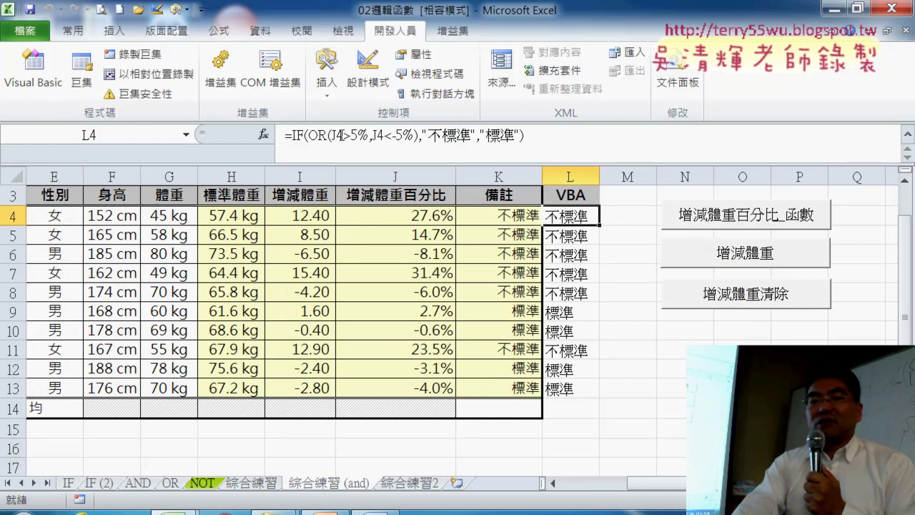
{"action": "left_click", "coordinate": [565, 235]}
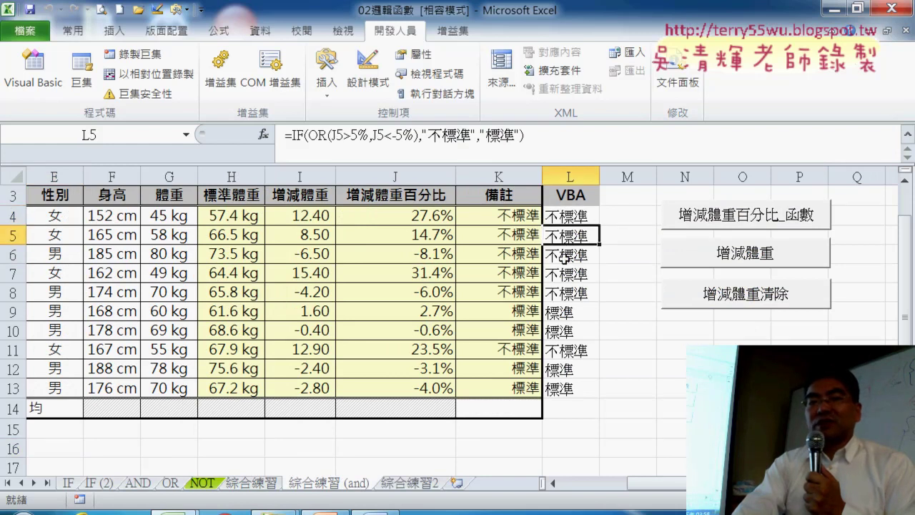
{"action": "left_click", "coordinate": [565, 255]}
{"action": "left_click", "coordinate": [564, 275]}
{"action": "left_click", "coordinate": [568, 294]}
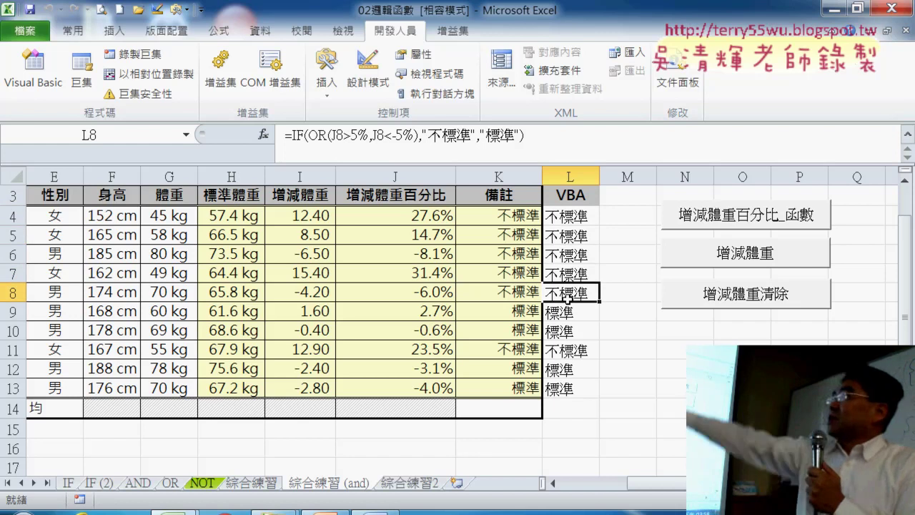
{"action": "left_click", "coordinate": [565, 216]}
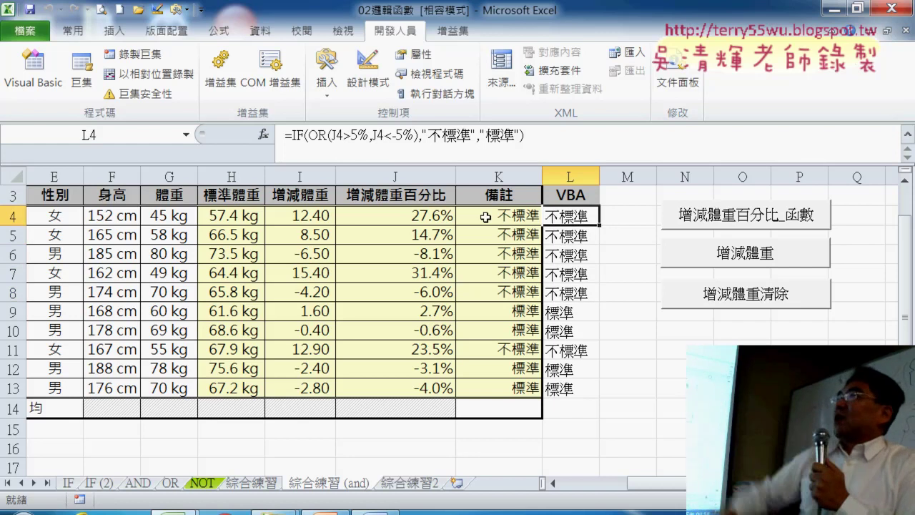
{"action": "left_click", "coordinate": [578, 242]}
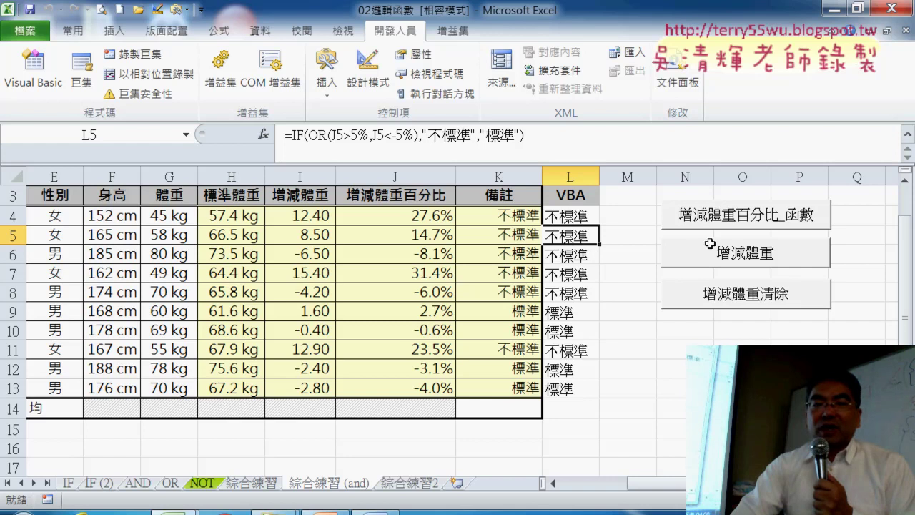
Open the 增減體重百分比_函數 button's assigned macro in the VBA editor via Assign Macro > Edit.
{"action": "right_click", "coordinate": [735, 218]}
{"action": "left_click", "coordinate": [780, 343]}
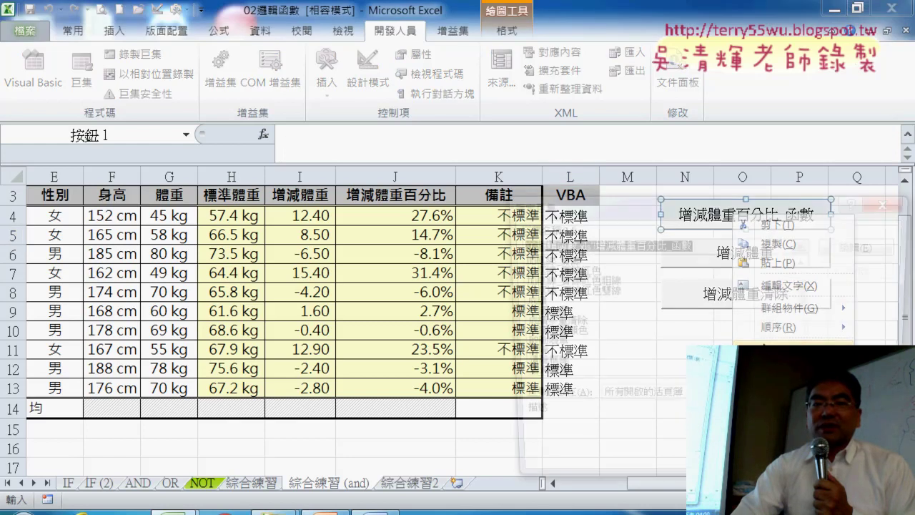
{"action": "left_click", "coordinate": [855, 248]}
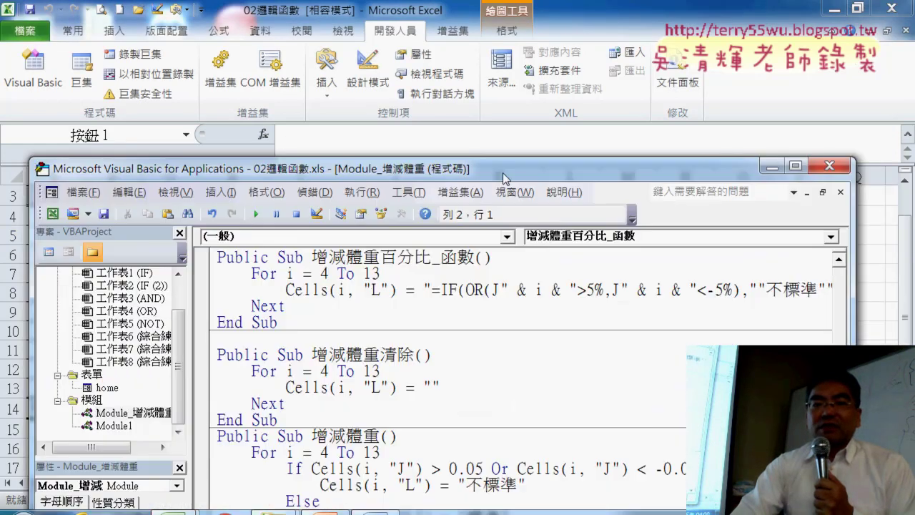
{"action": "left_click_drag", "start_coordinate": [503, 172], "coordinate": [515, 16]}
Select the For loop line, the loop body through Next, and the Cells(i, "L") target.
{"action": "left_click_drag", "start_coordinate": [262, 117], "coordinate": [392, 118]}
{"action": "left_click_drag", "start_coordinate": [296, 149], "coordinate": [264, 136]}
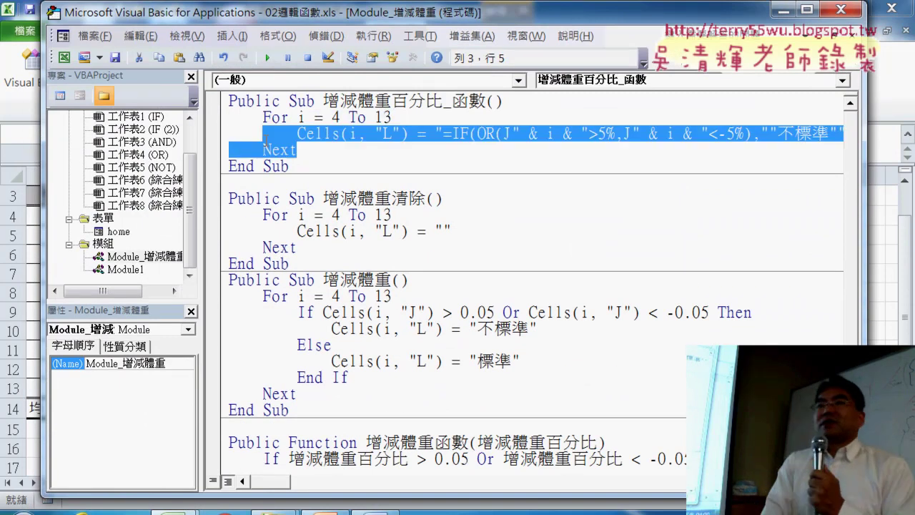
{"action": "left_click_drag", "start_coordinate": [408, 133], "coordinate": [298, 133]}
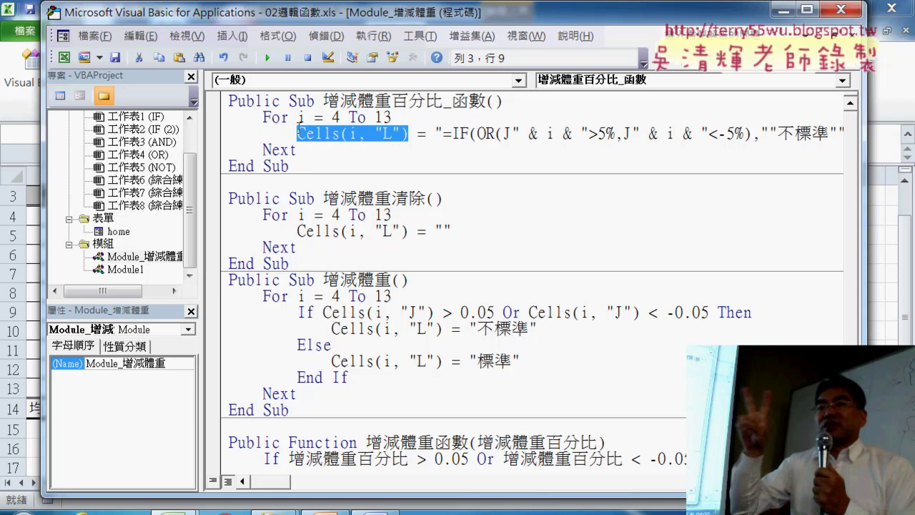